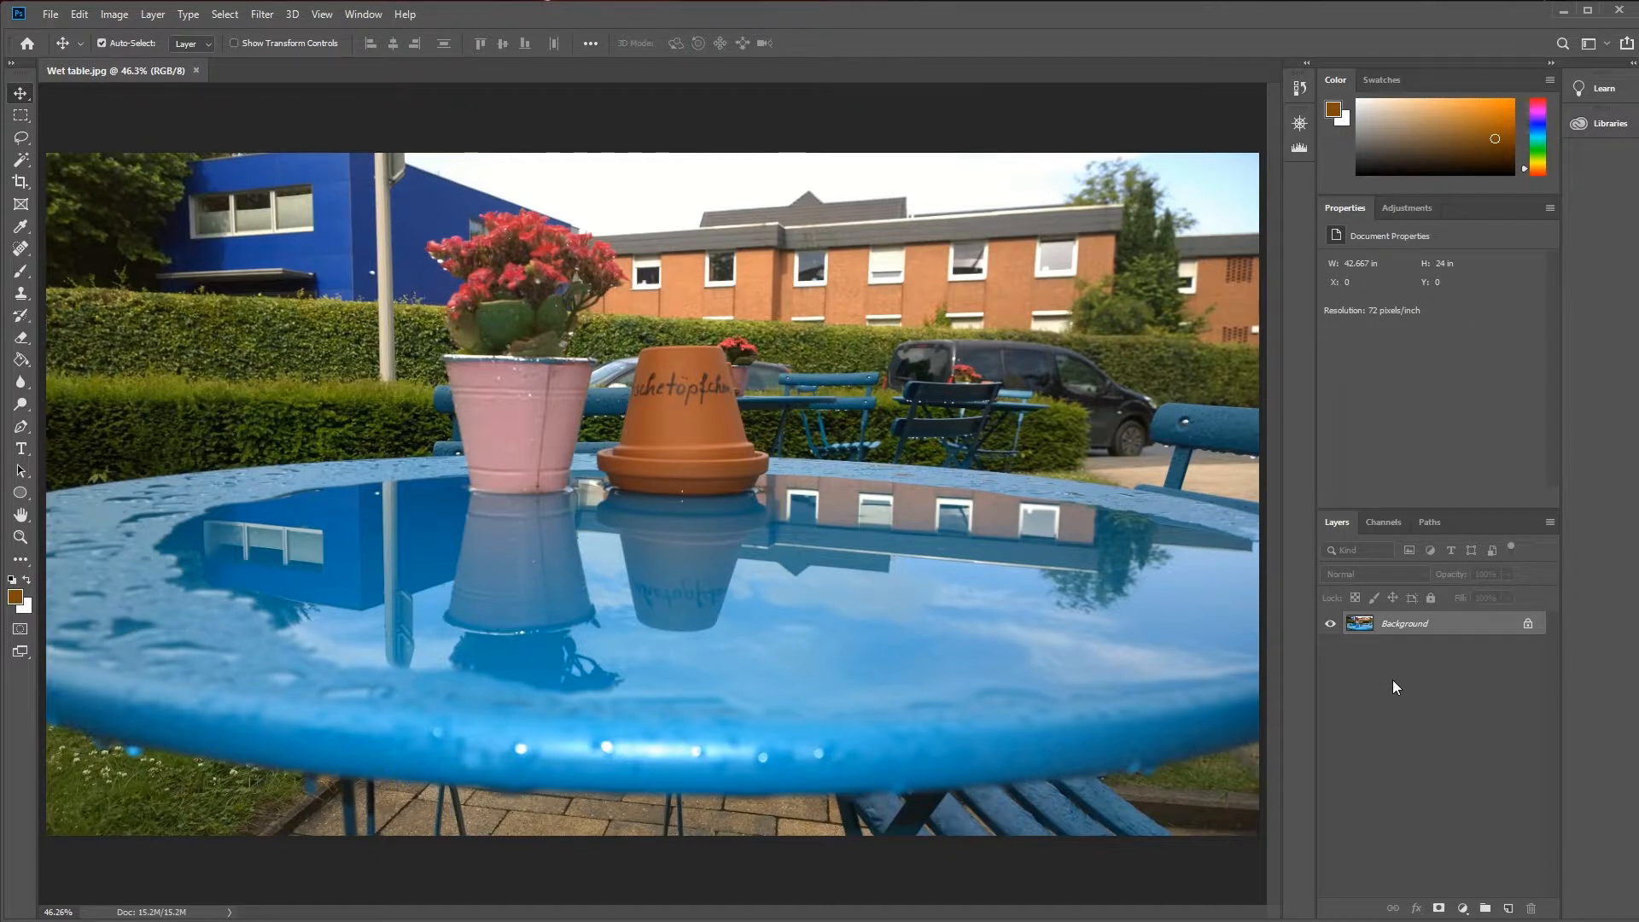
left_click(1417, 205)
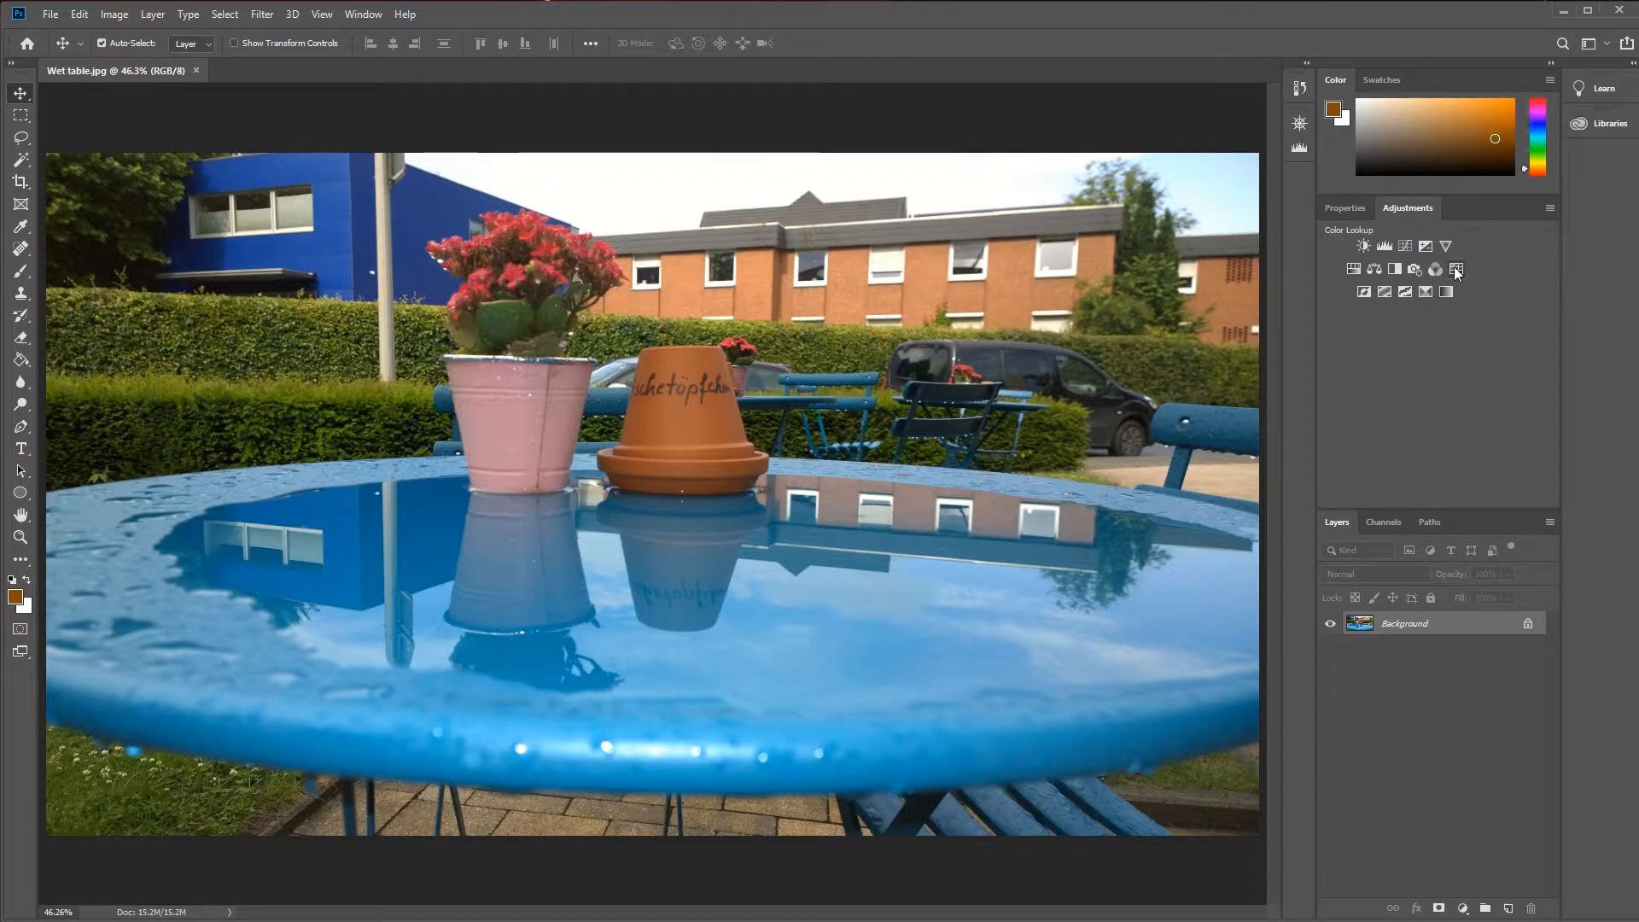
left_click(1464, 907)
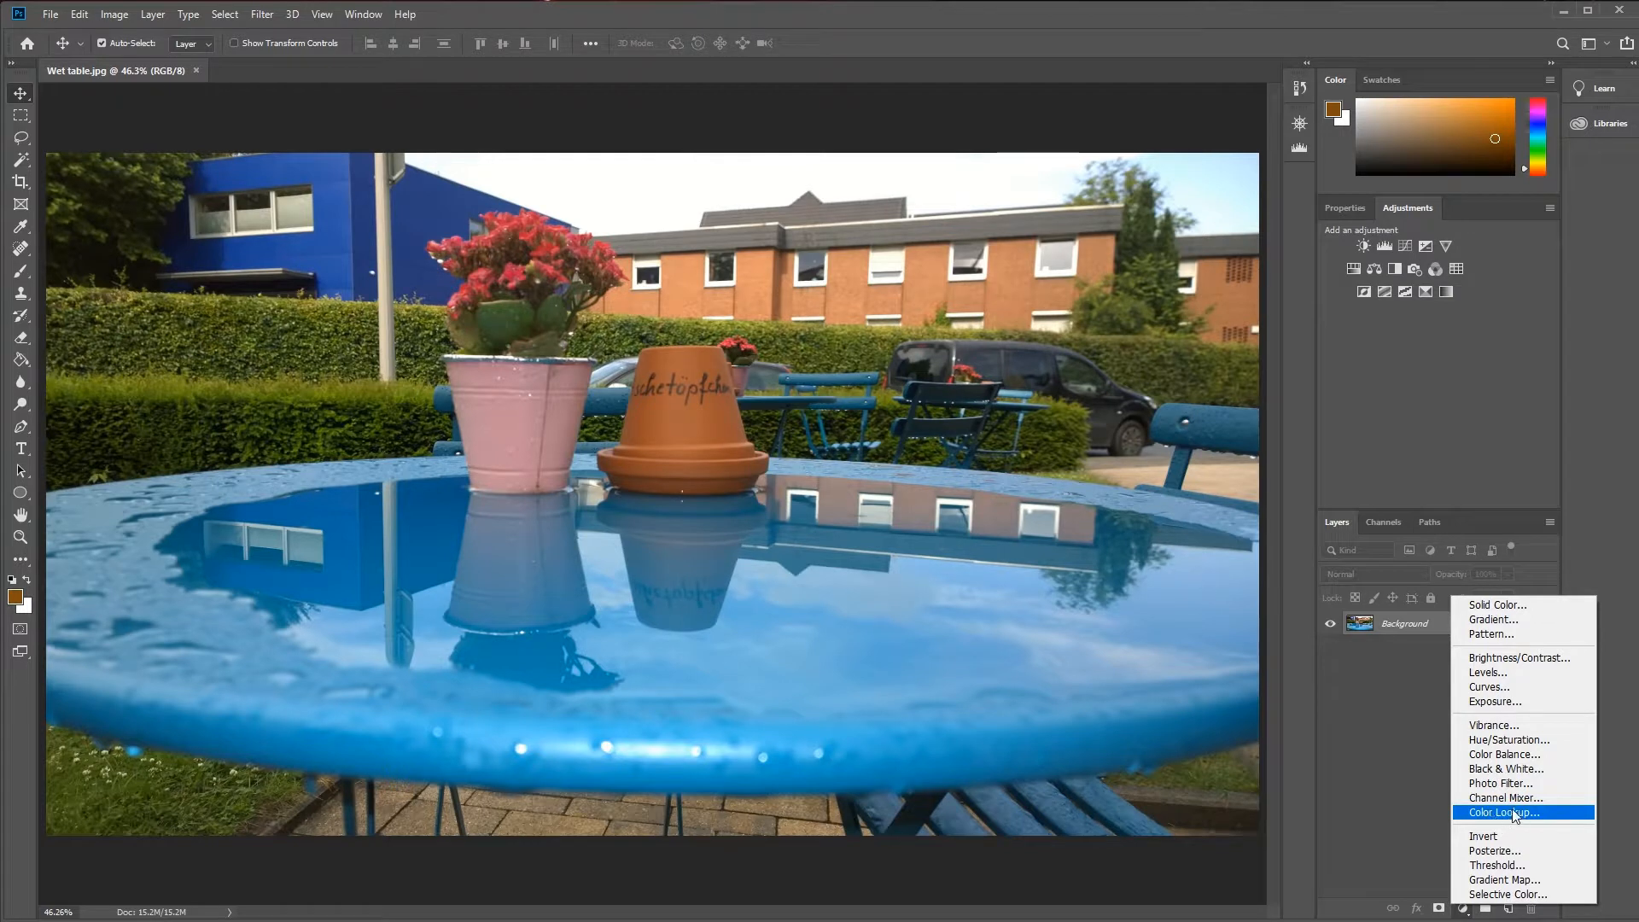
left_click(1369, 729)
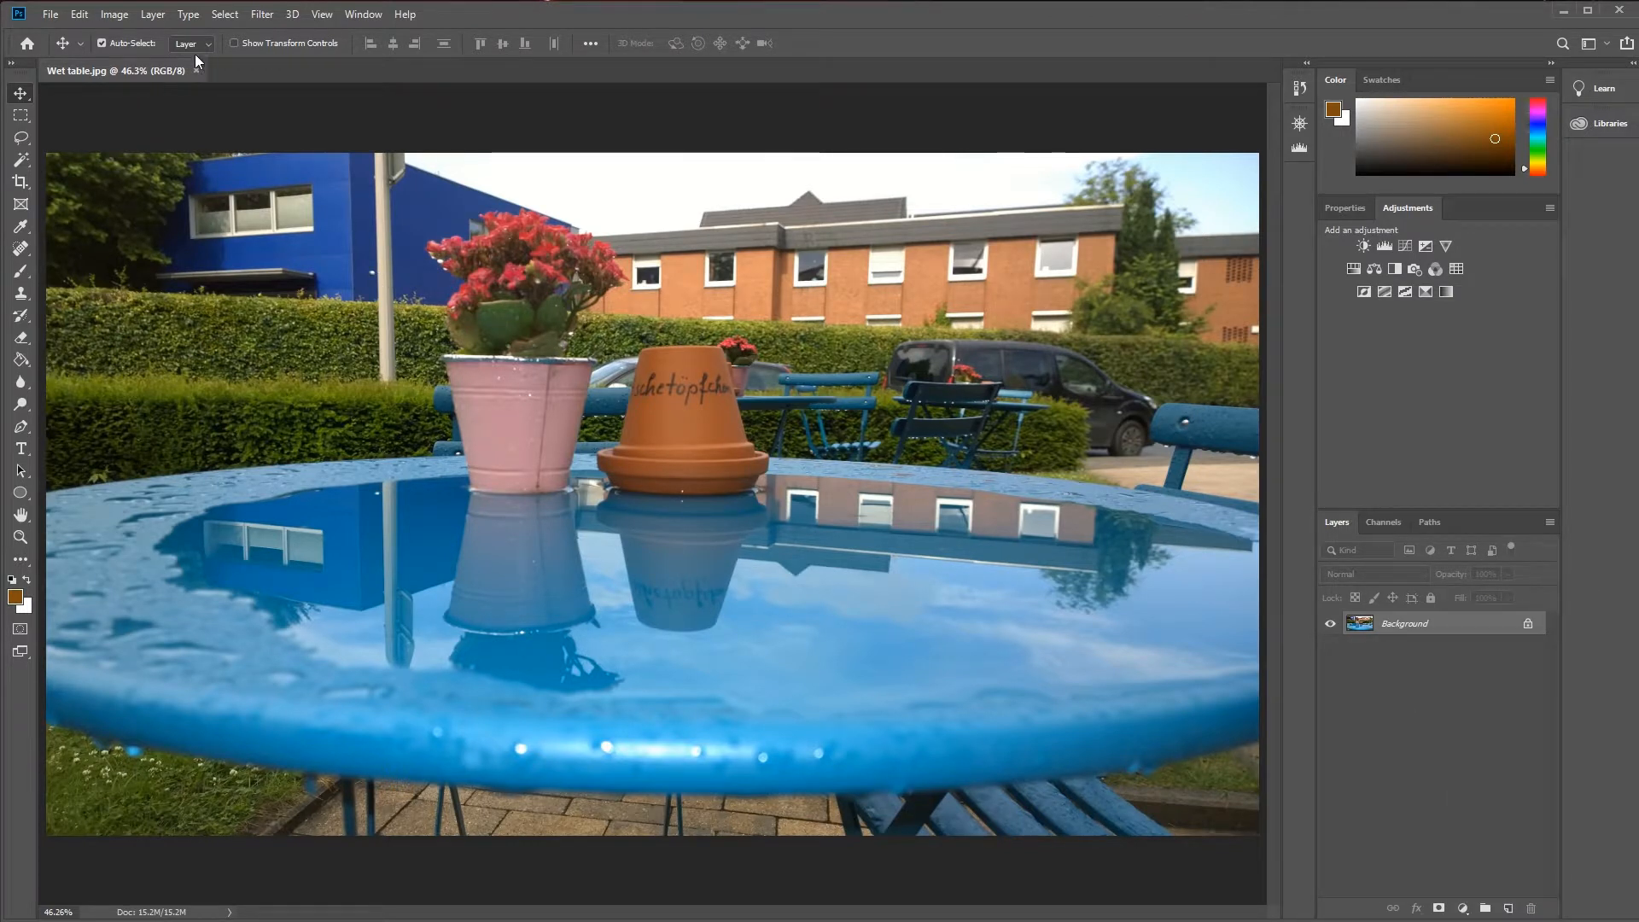
Add a Color Lookup adjustment layer above the Background layer, keeping the default name, Normal mode and 100% opacity.
left_click(154, 15)
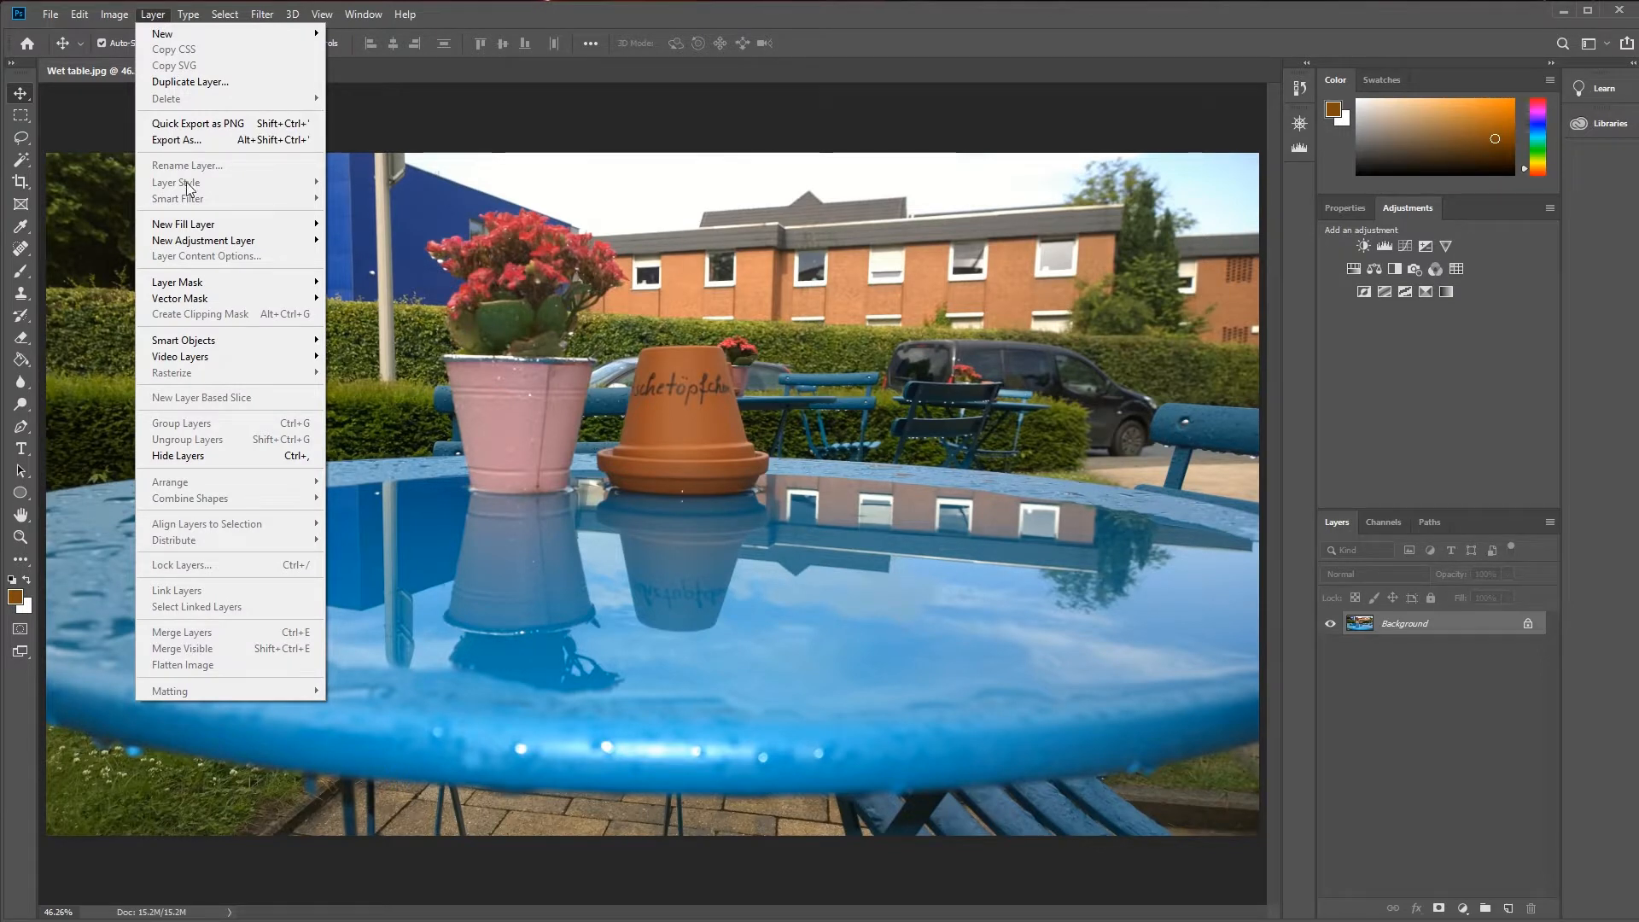
mouse_move(228, 246)
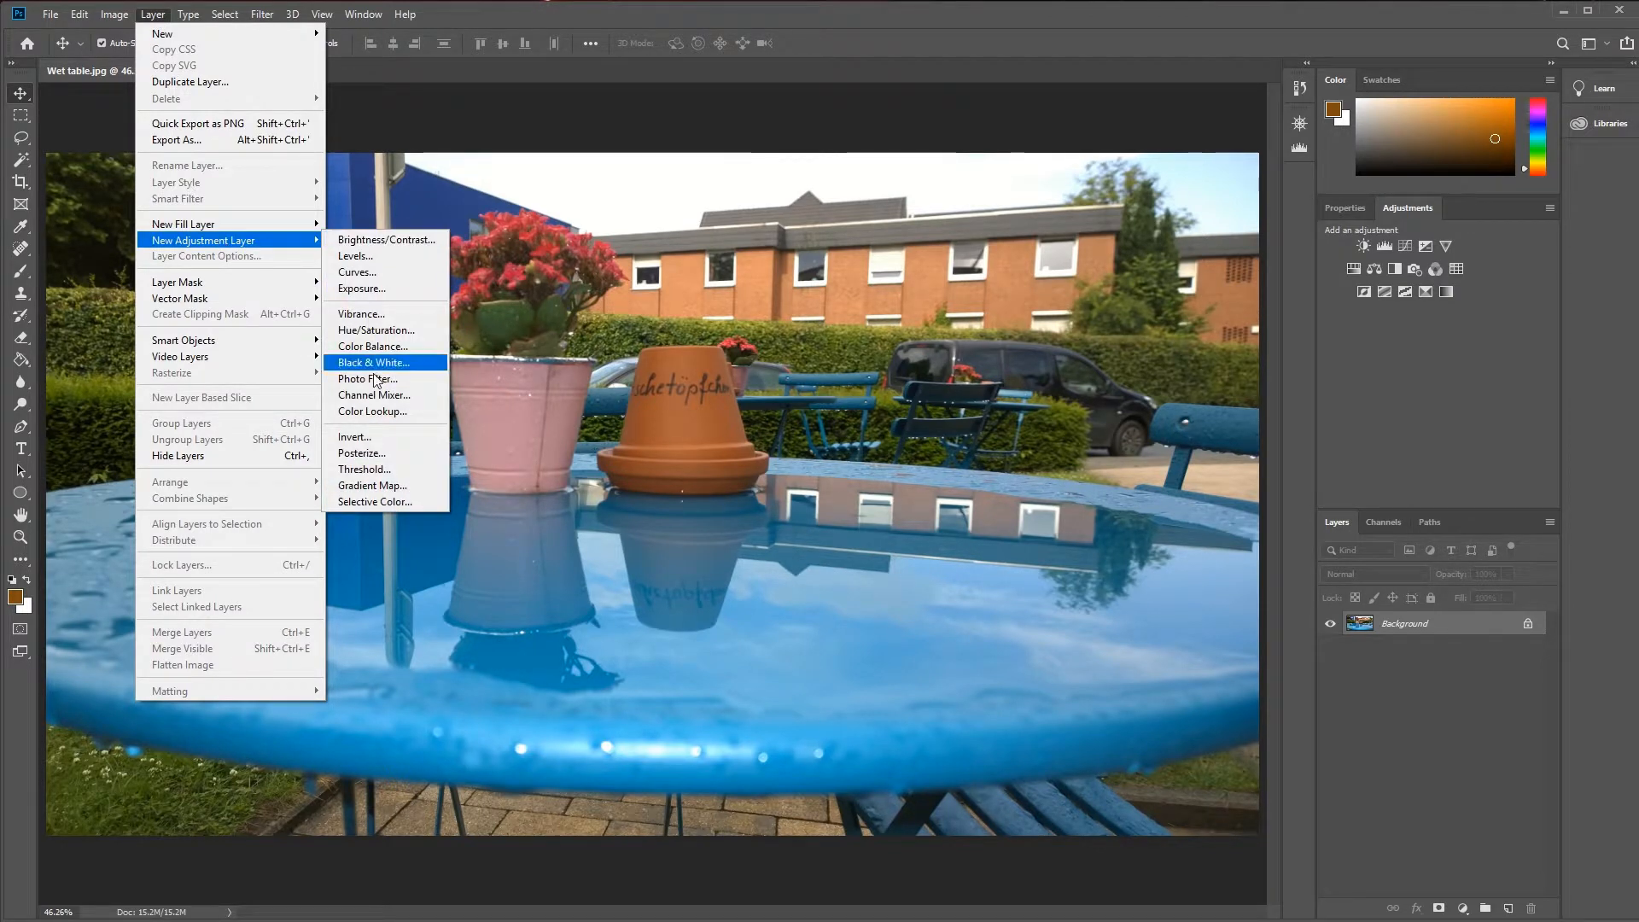
left_click(373, 411)
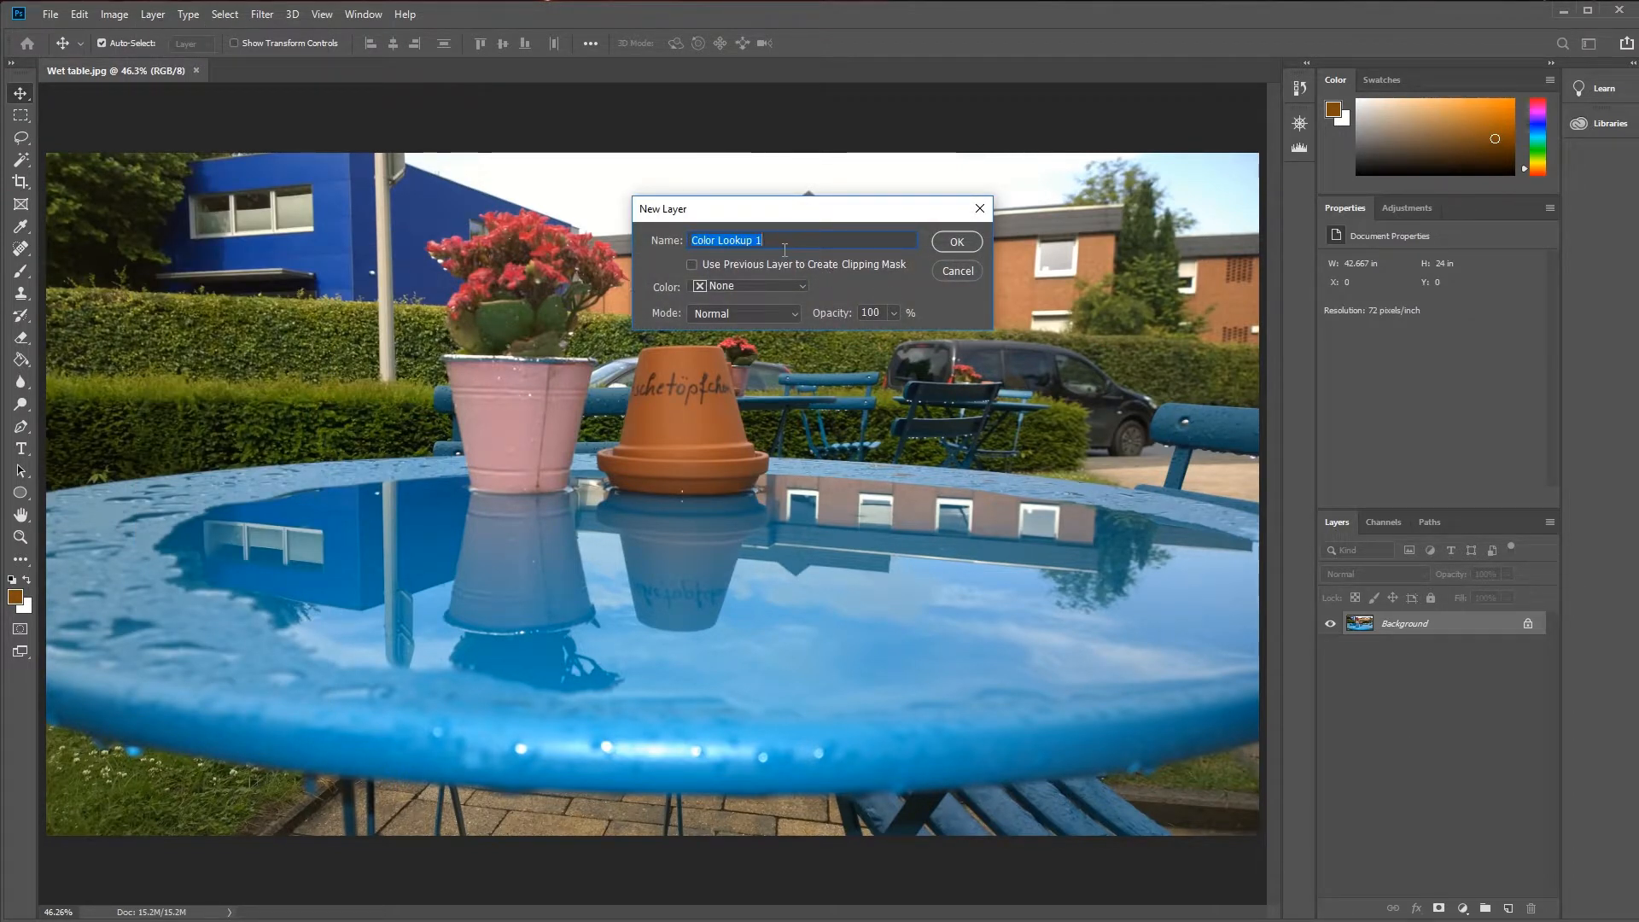
left_click(953, 243)
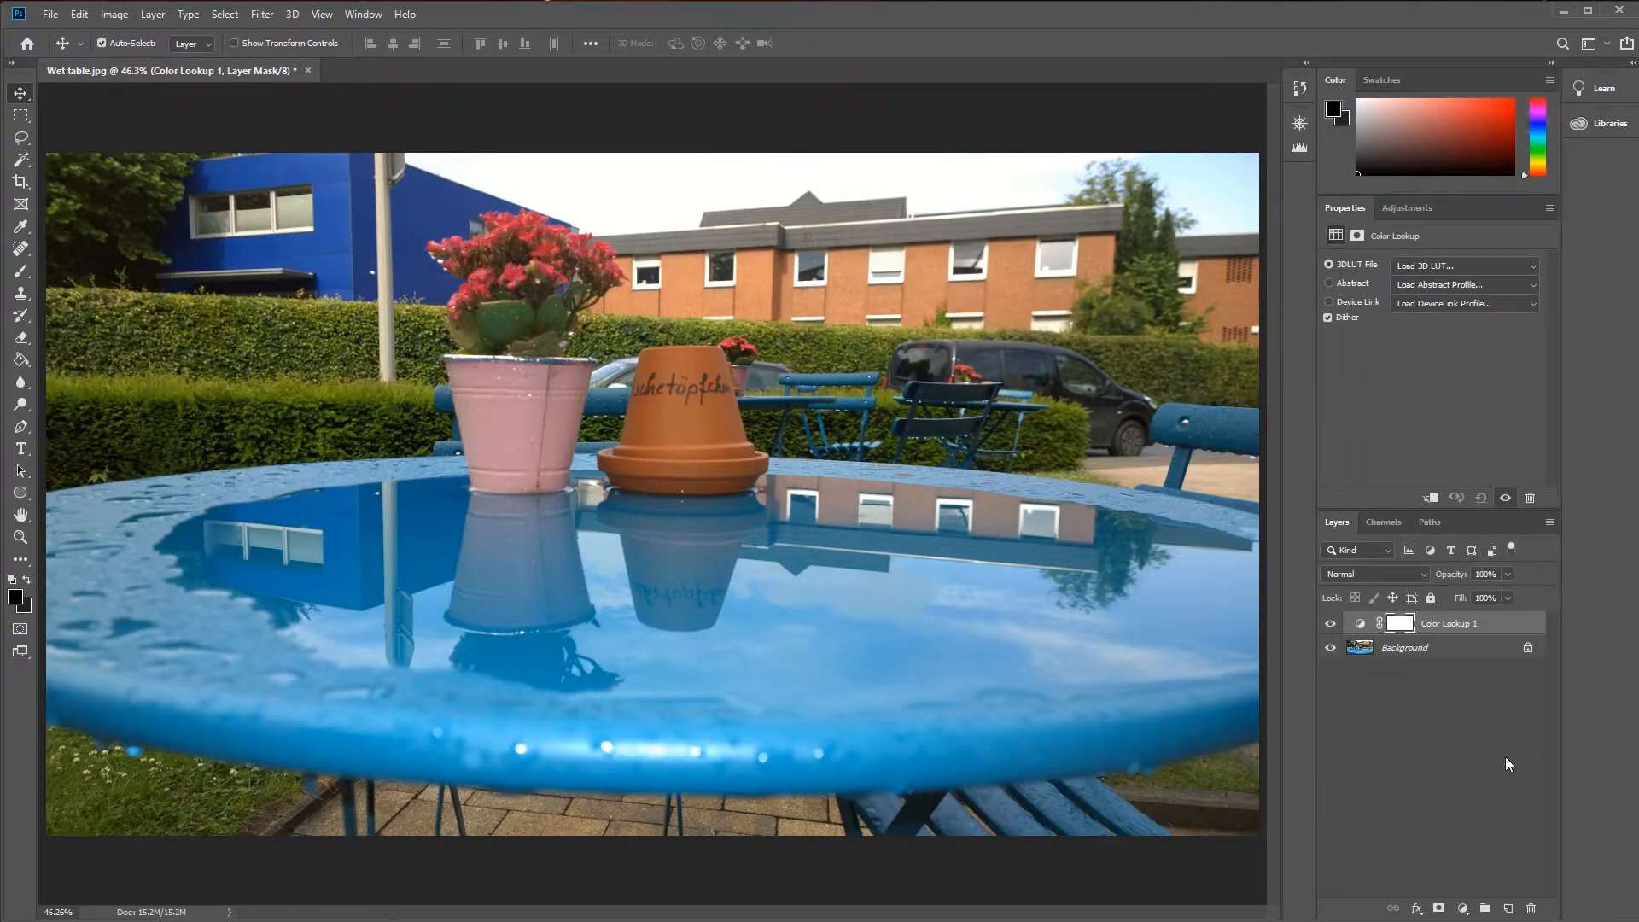
Try the 2Strip.look, 3Strip.look and Bleach Bypass.look 3D LUTs on the Color Lookup layer.
left_click(1439, 265)
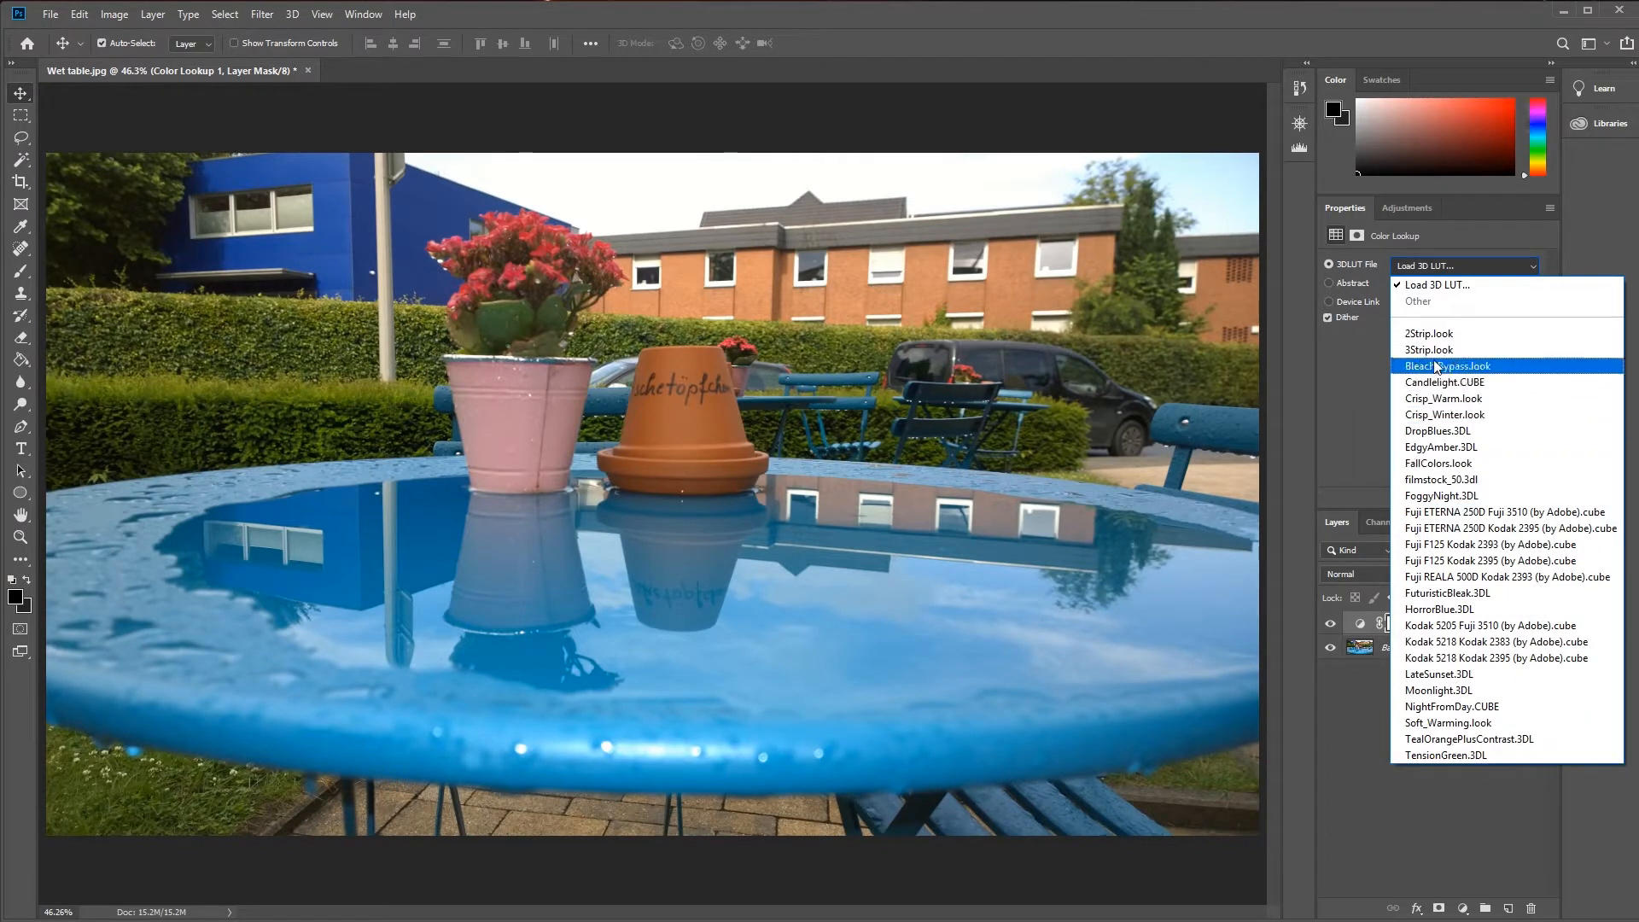
left_click(1450, 333)
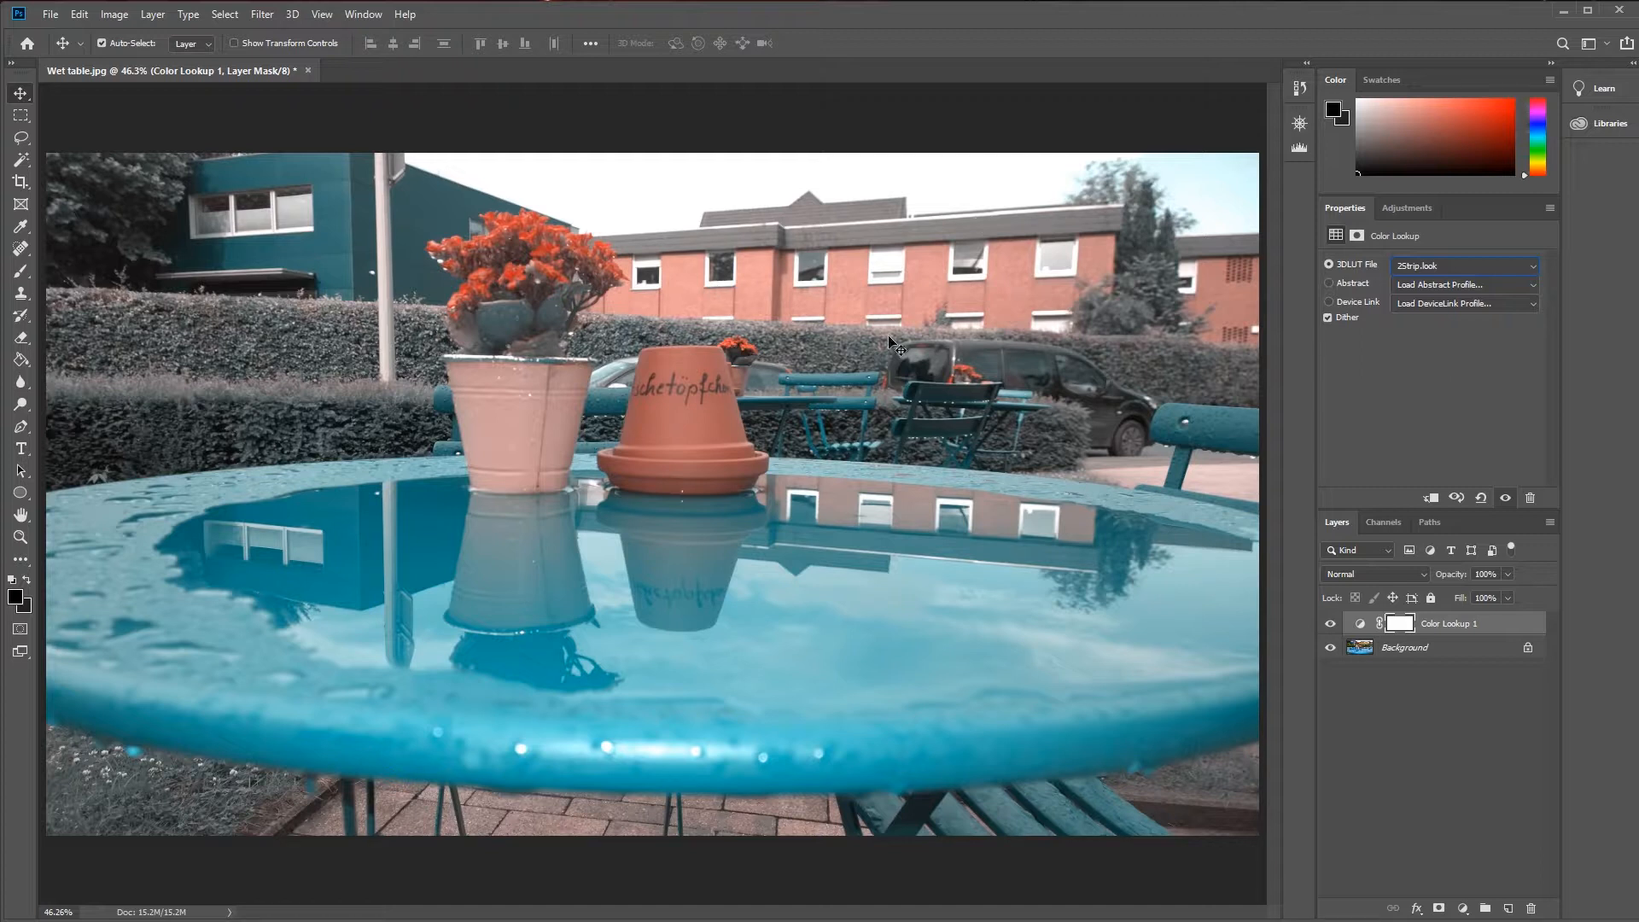
left_click(1454, 263)
left_click(1511, 348)
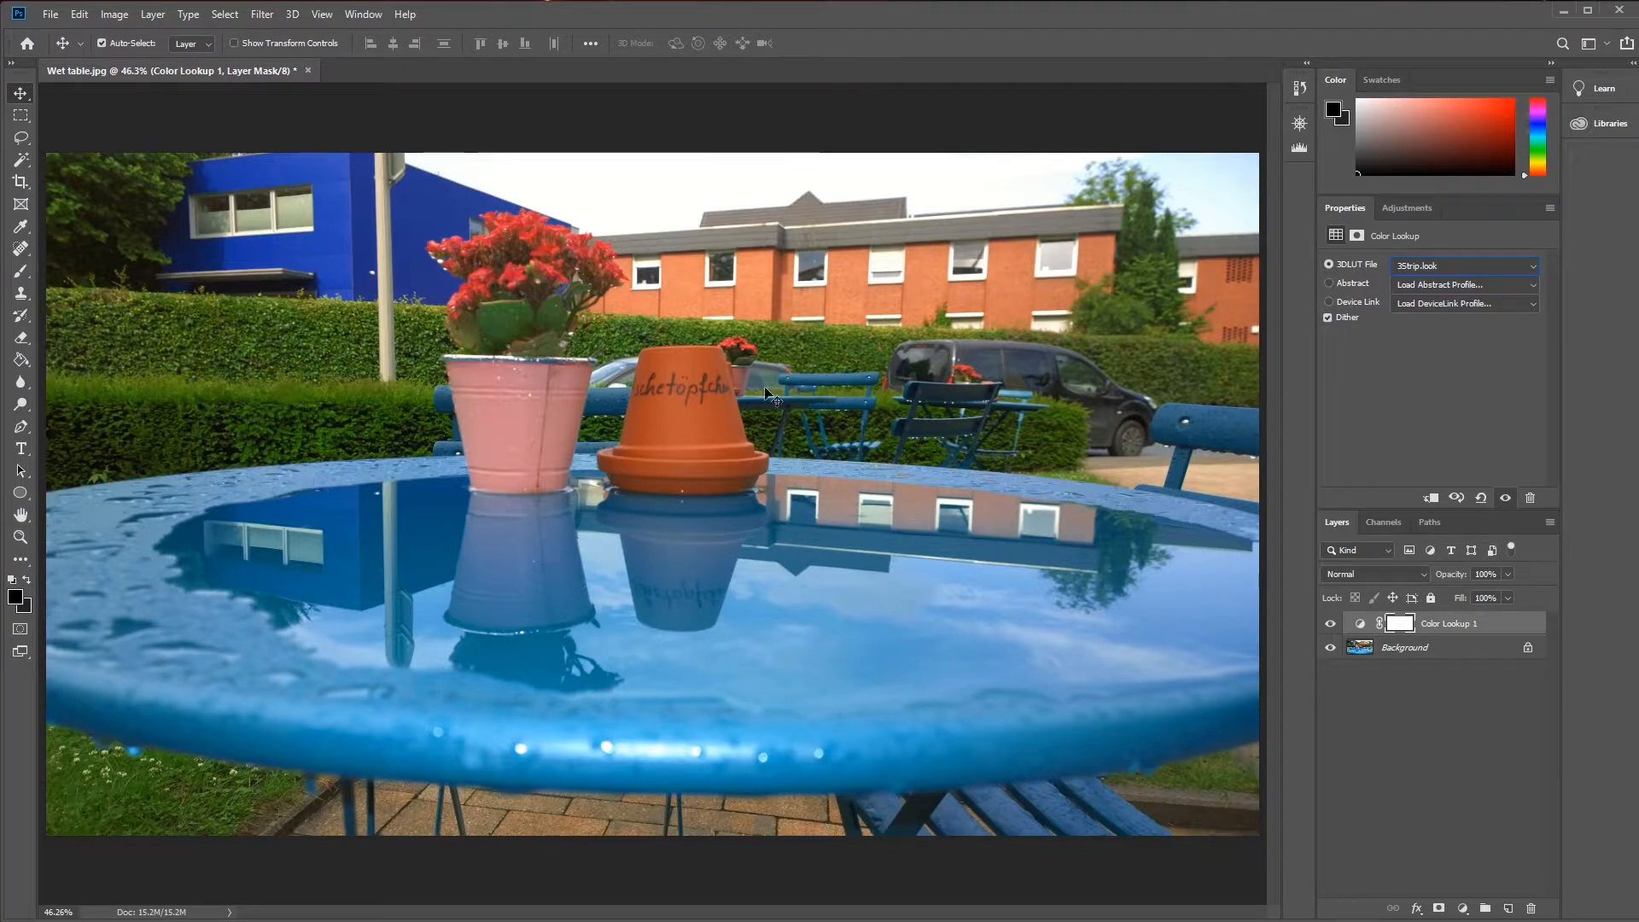
left_click(1472, 266)
left_click(1463, 366)
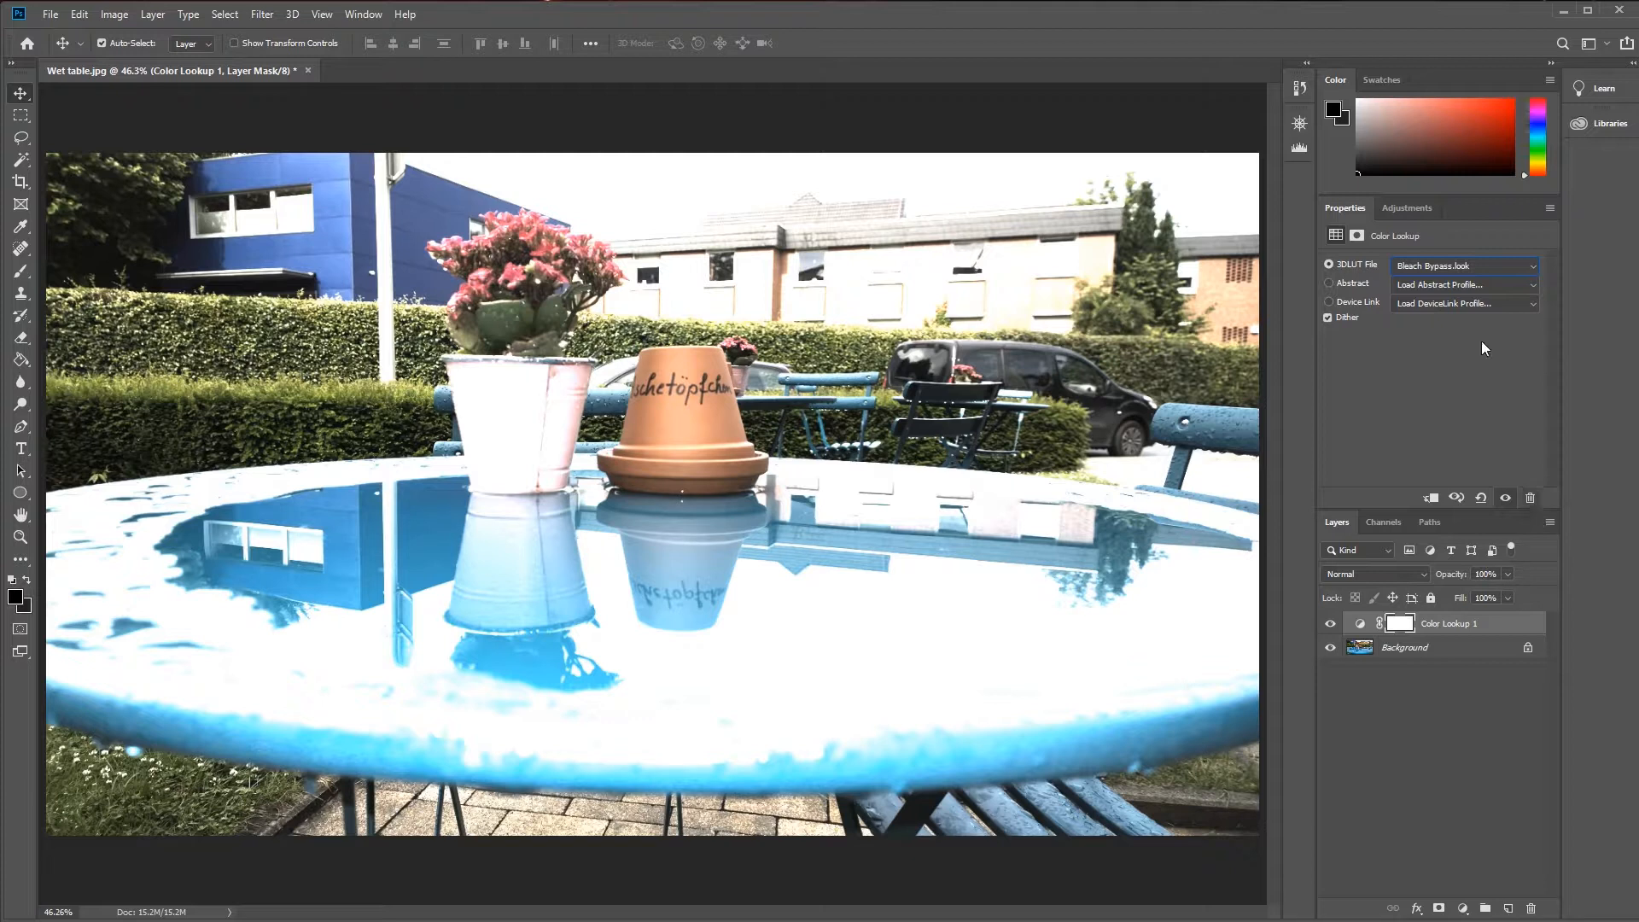
Try the Candlelight.CUBE, Crisp_Warm.look and Crisp_Winter.look 3D LUTs on the Color Lookup layer.
left_click(1435, 264)
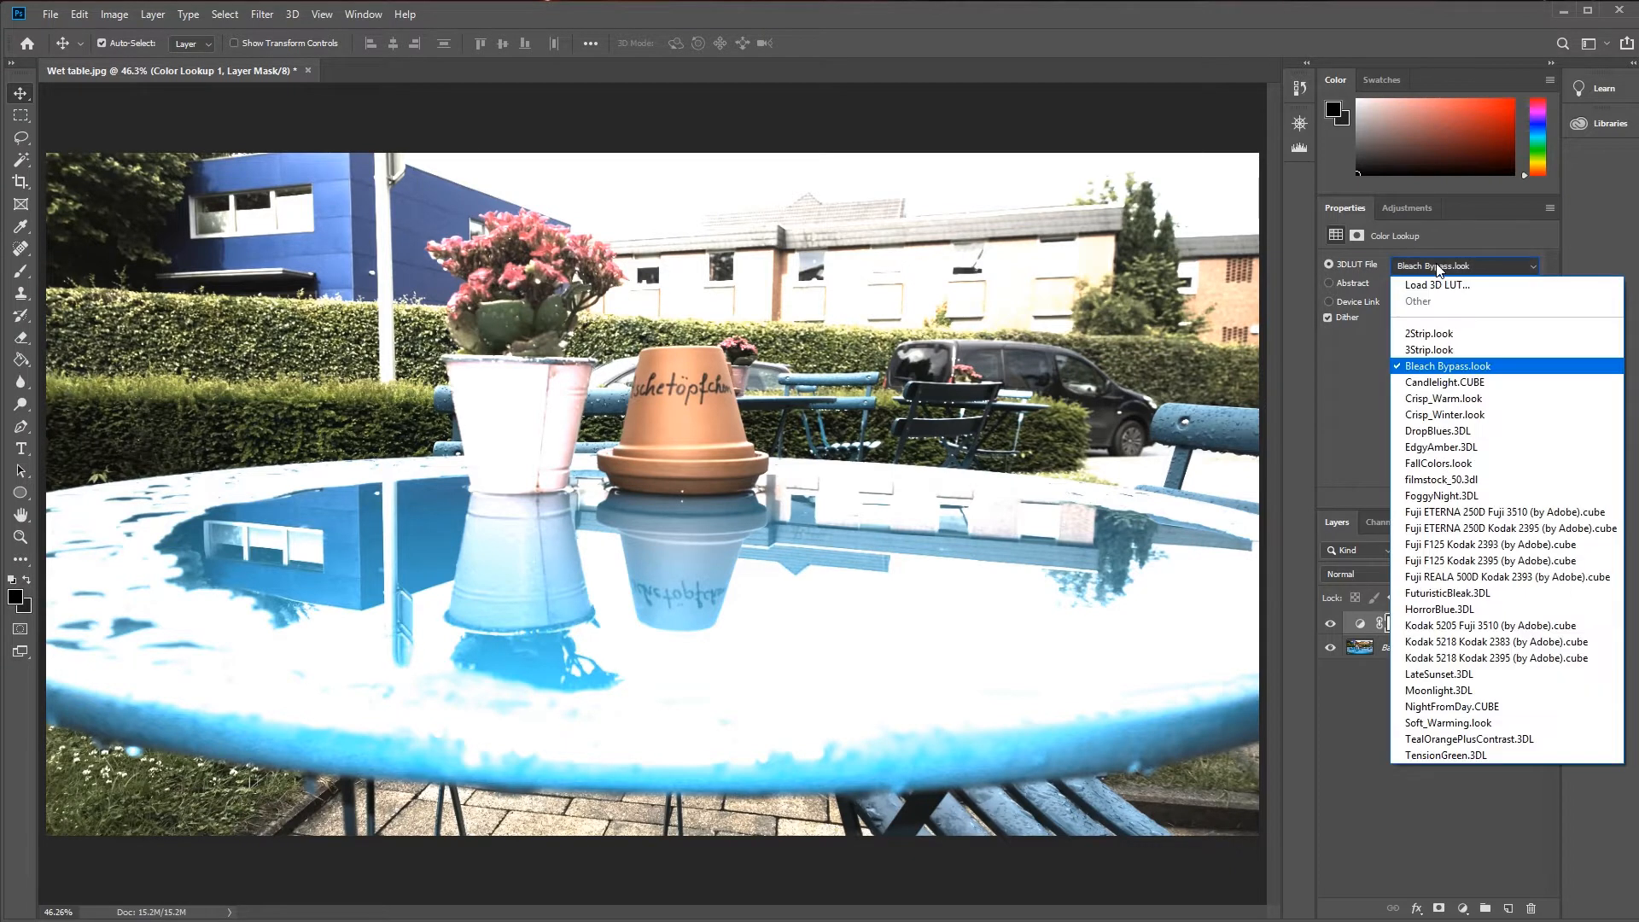
left_click(1436, 384)
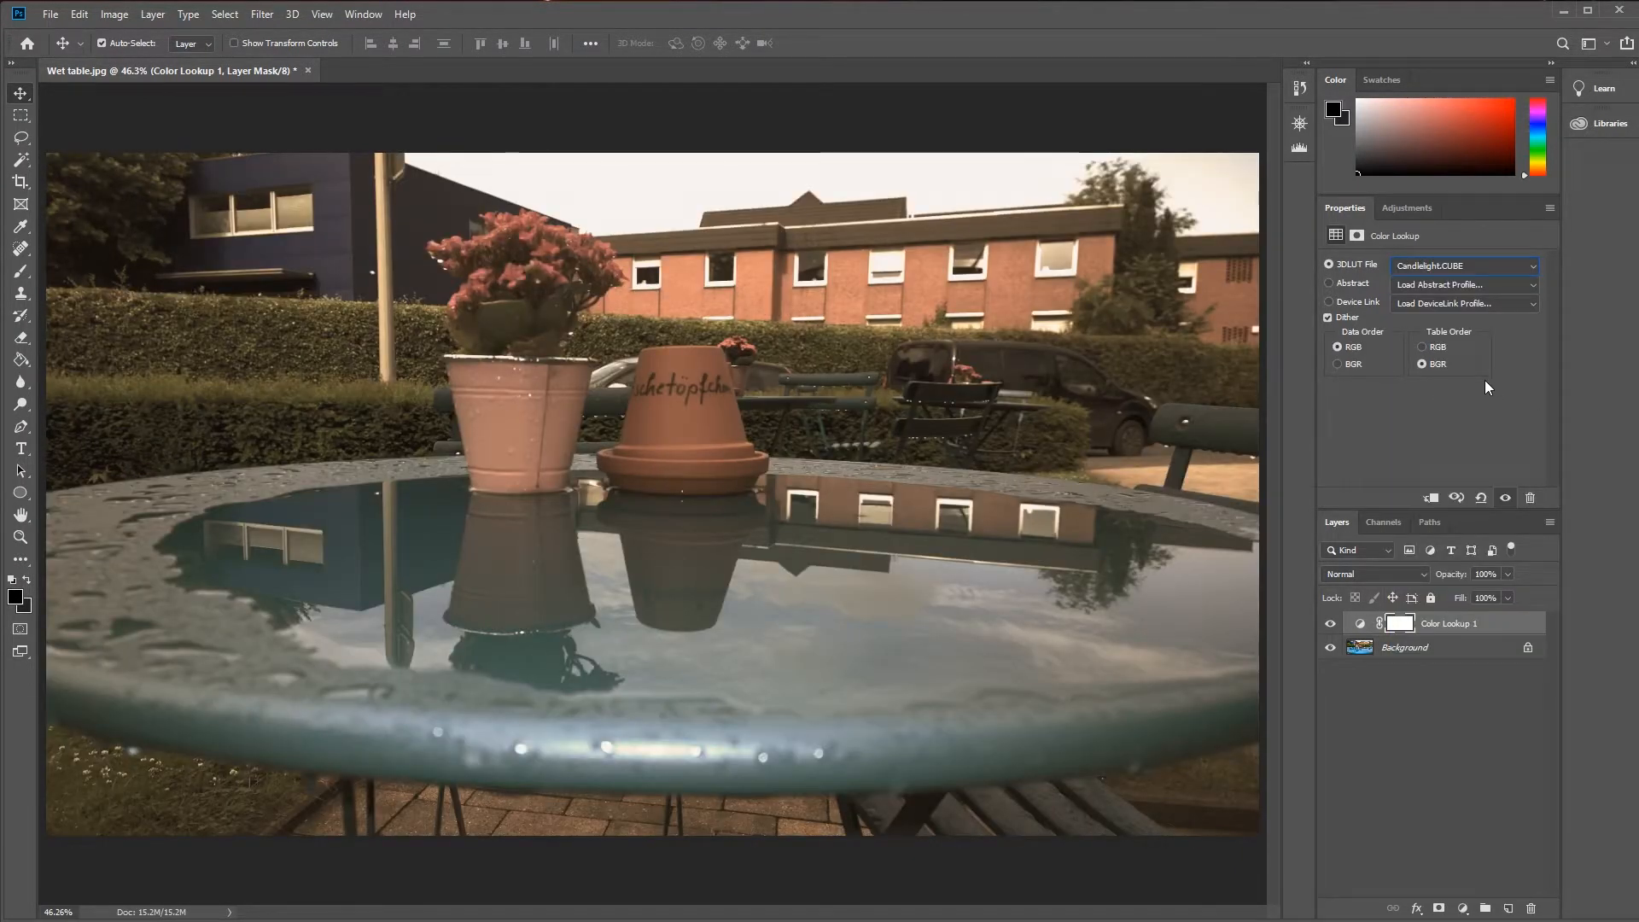
left_click(1460, 266)
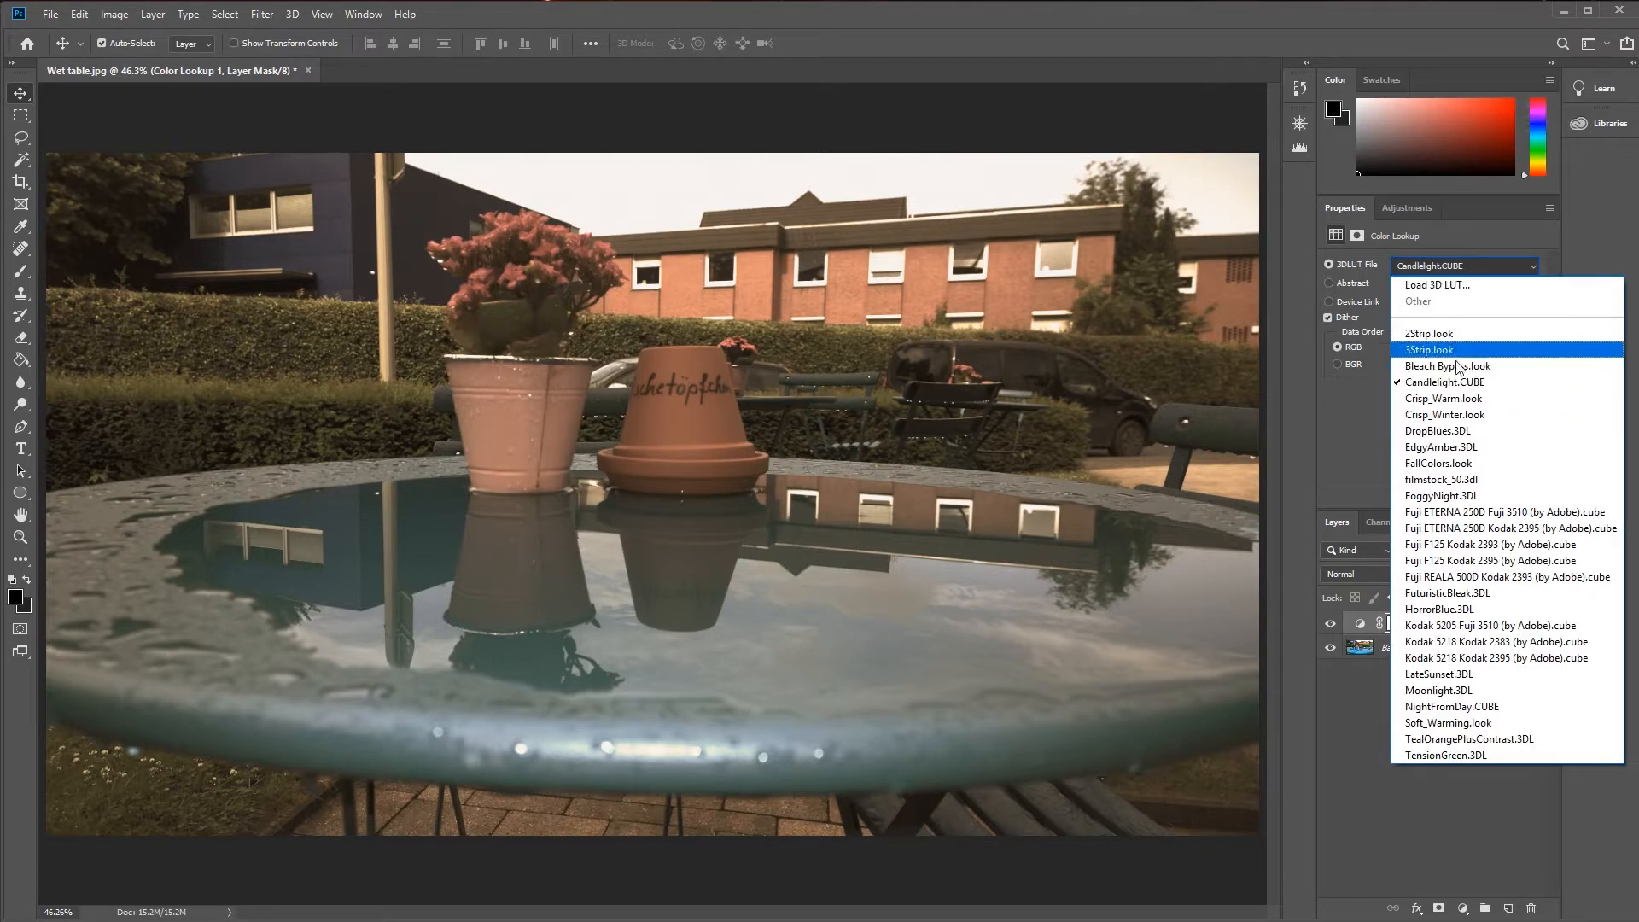
left_click(1457, 387)
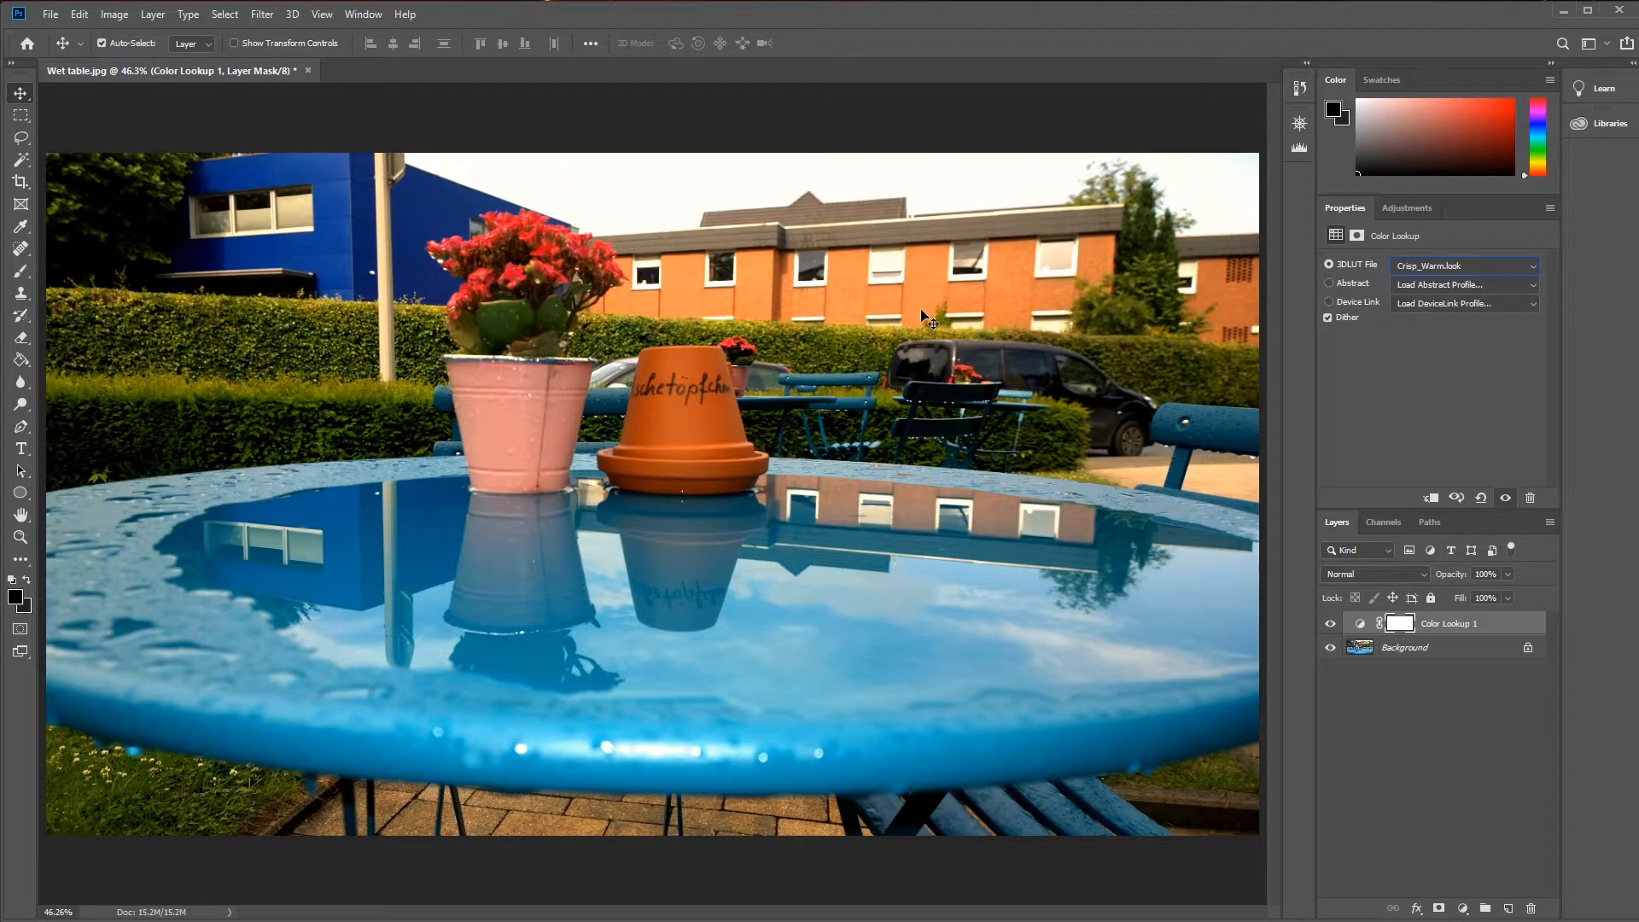
left_click(1434, 265)
left_click(1446, 414)
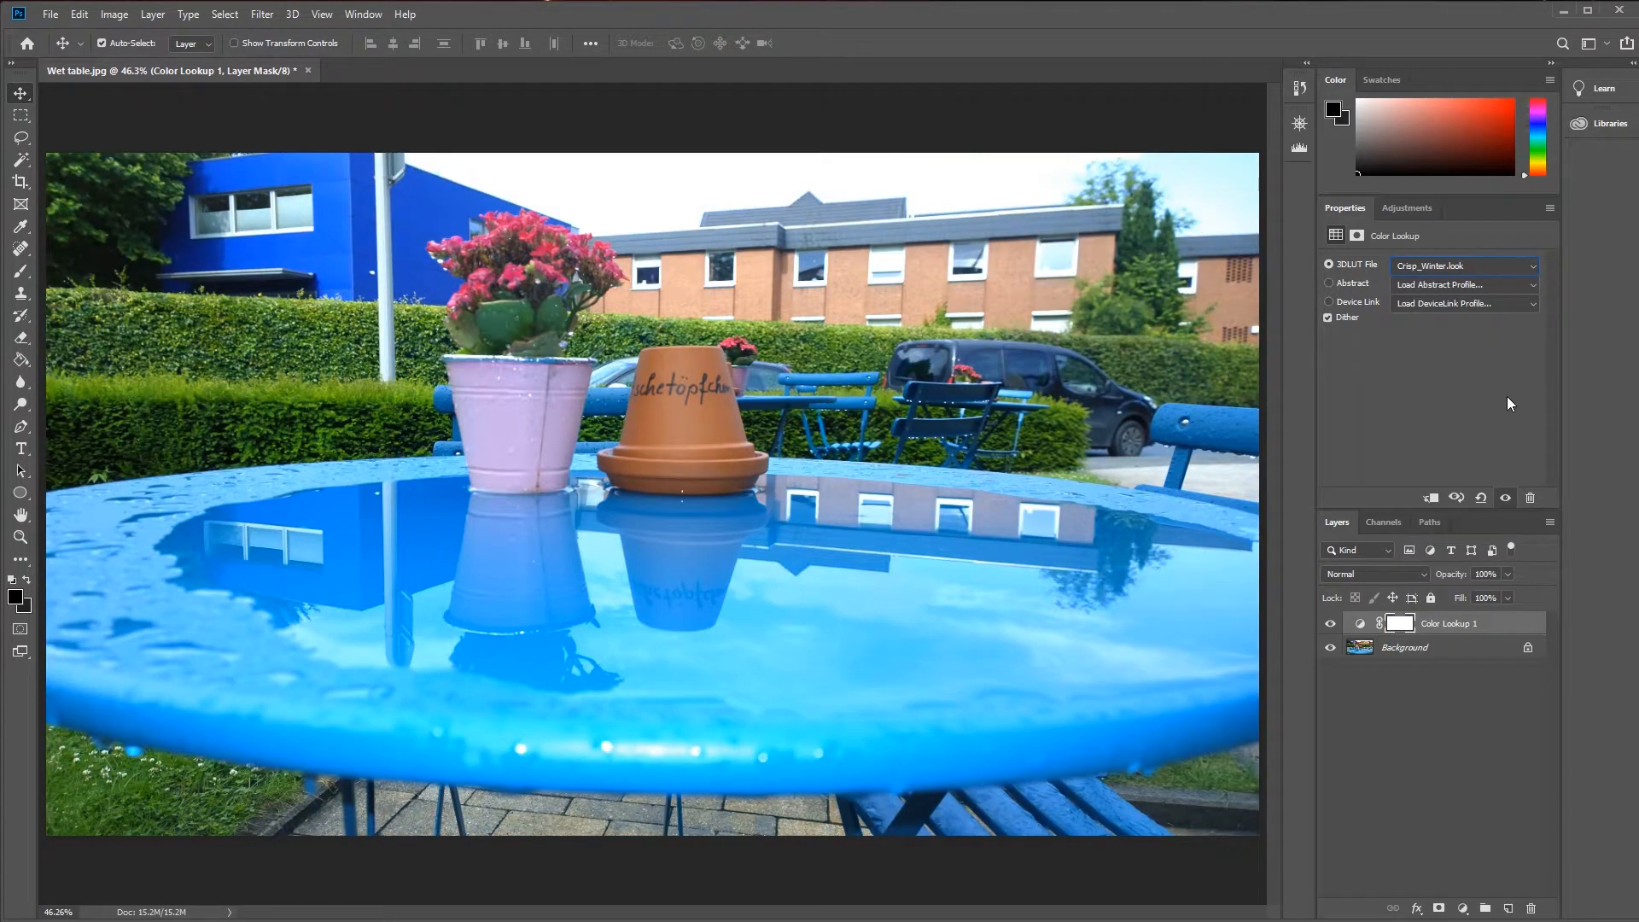
Try the DropBlues.3DL, EdgyAmber.3DL and FallColors.look 3D LUTs on the Color Lookup layer.
left_click(1461, 266)
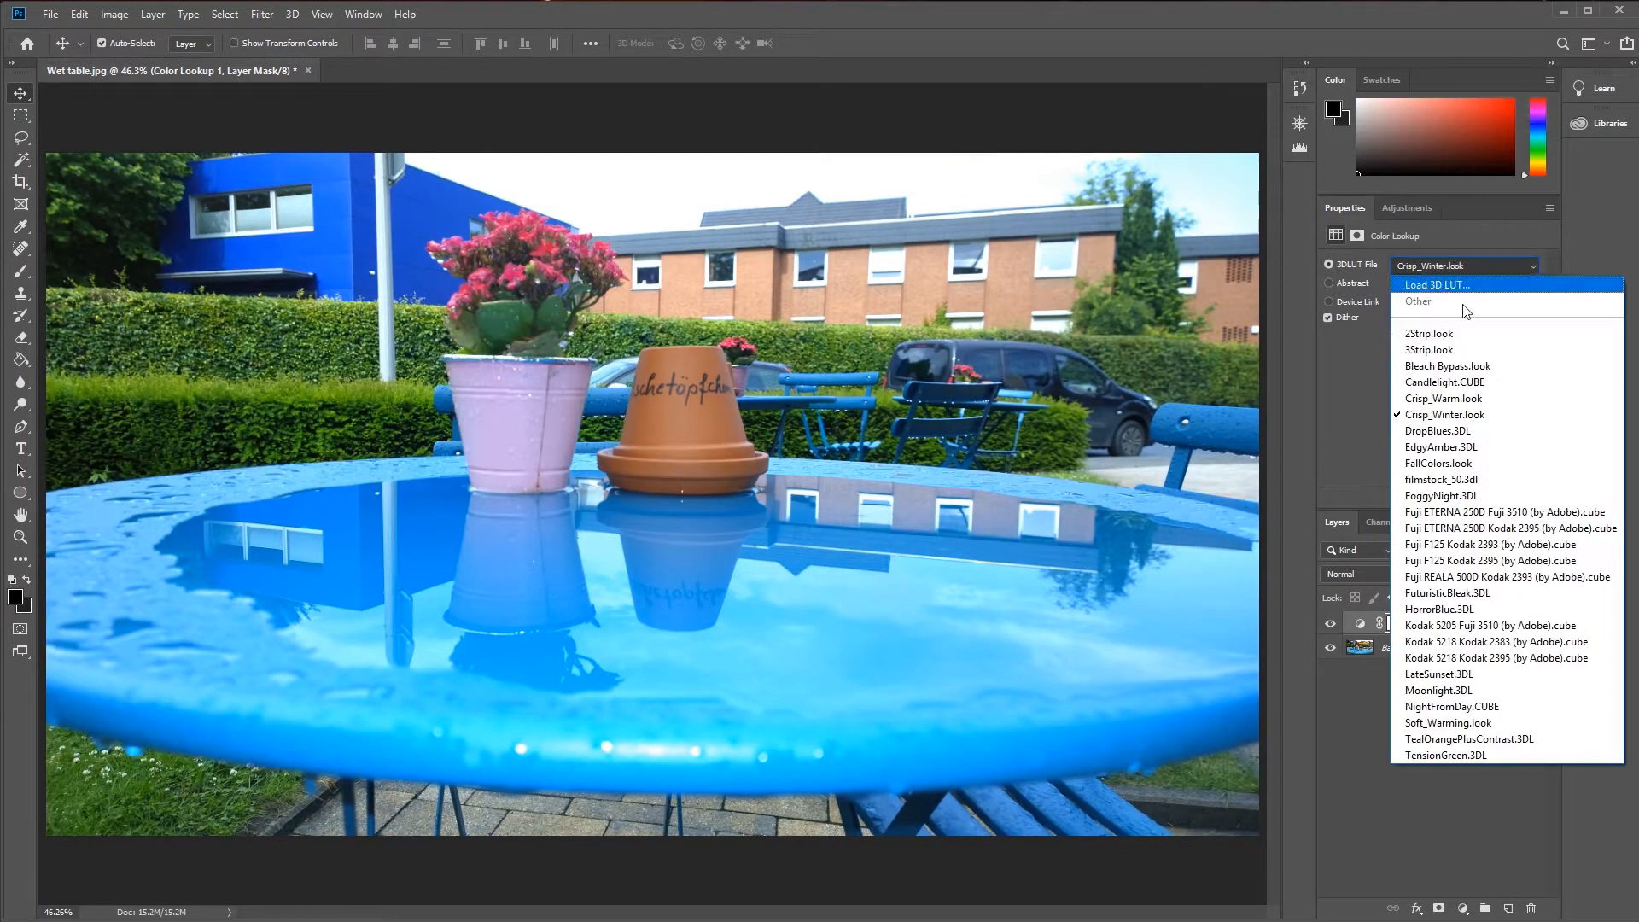
left_click(1465, 431)
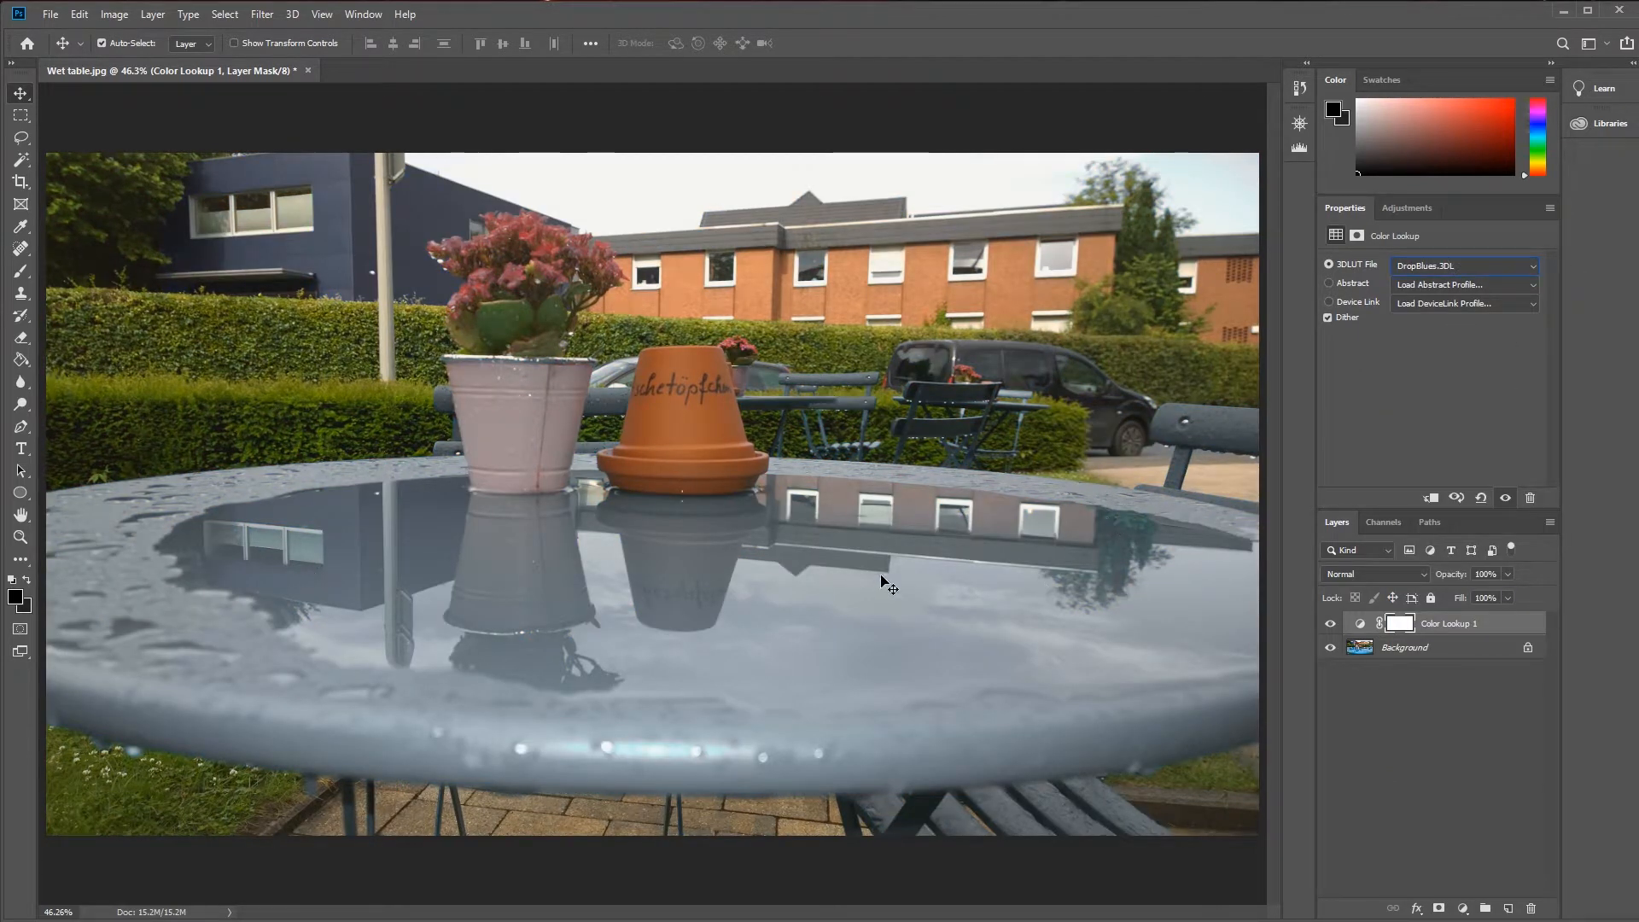
left_click(1433, 268)
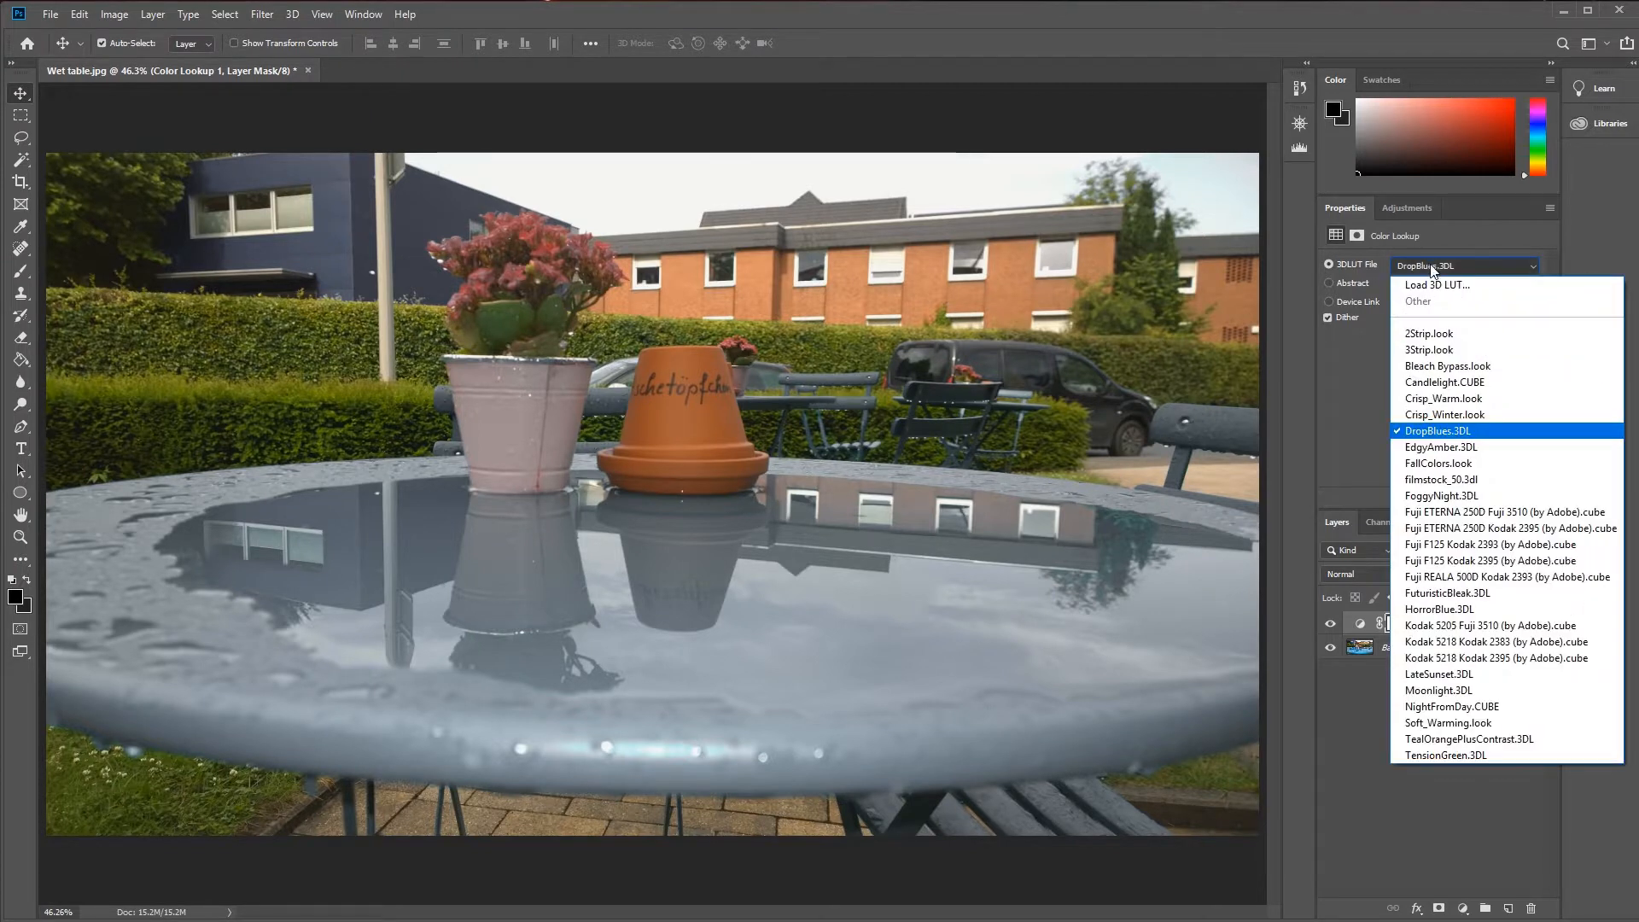
left_click(1442, 450)
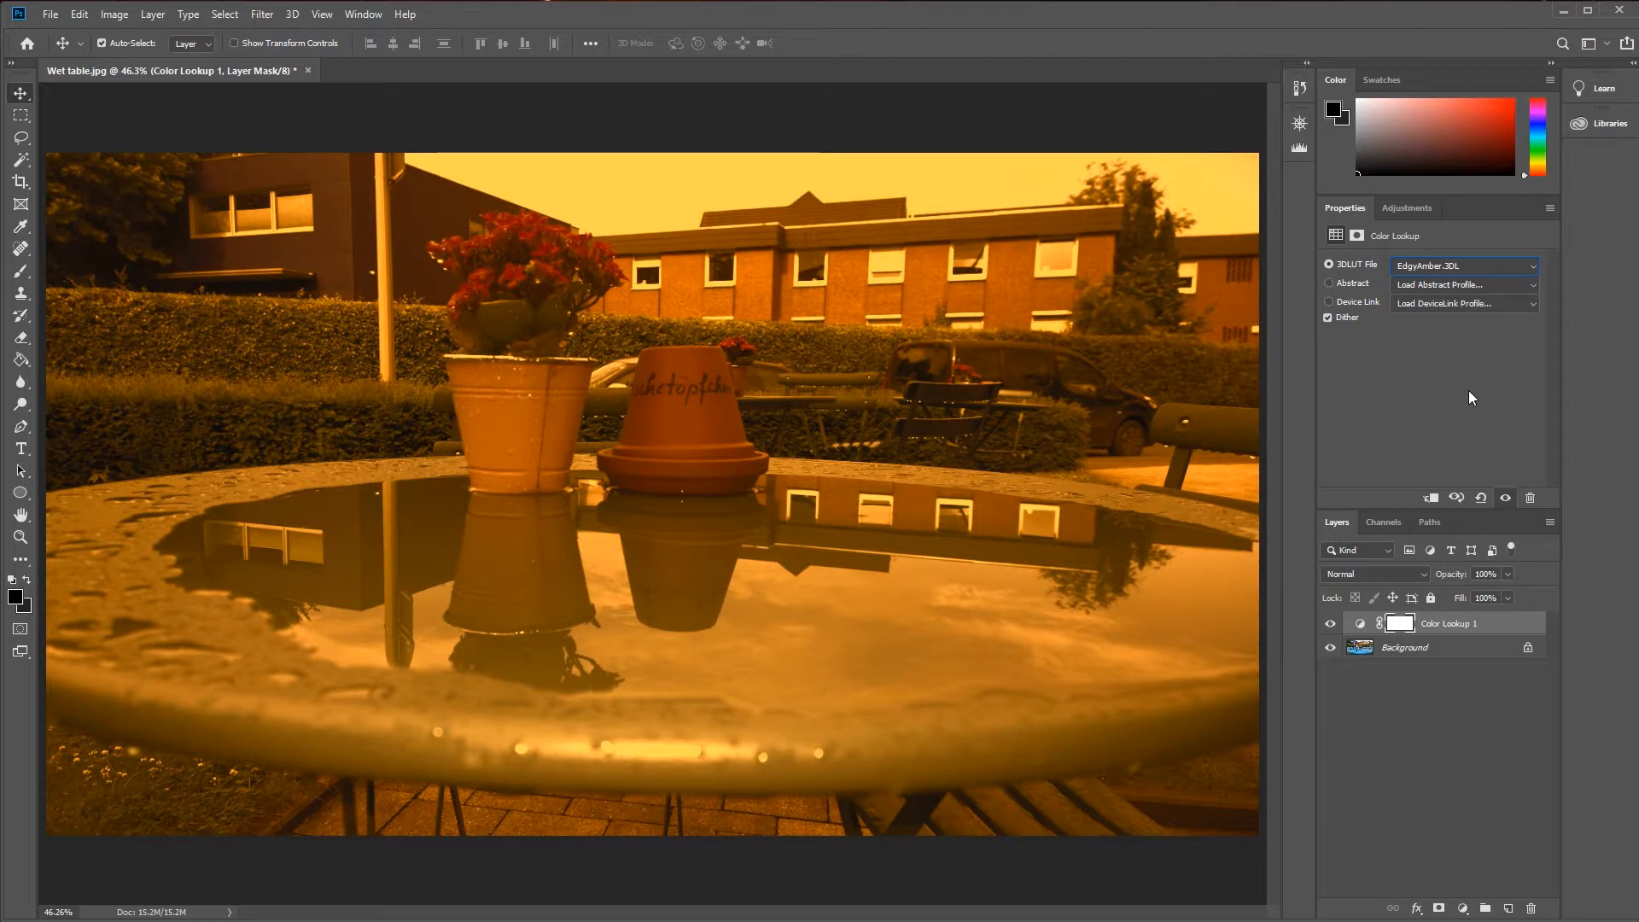
left_click(1465, 267)
left_click(1461, 465)
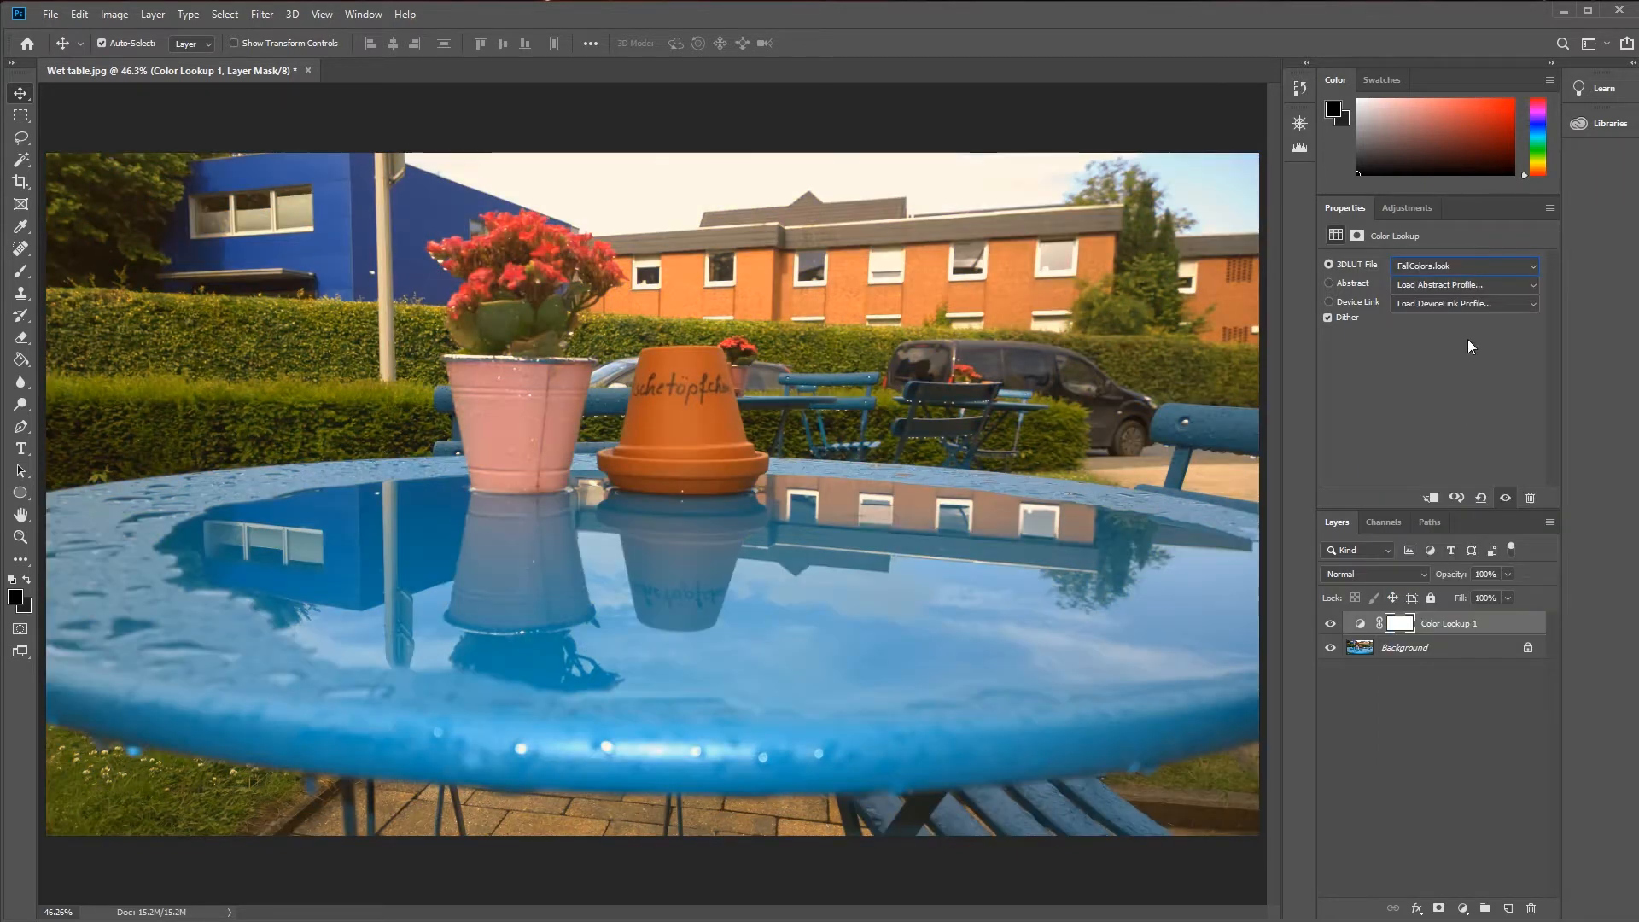
Try the filmstock_50.3dl and FoggyNight.3DL 3D LUTs on the Color Lookup layer.
left_click(1462, 265)
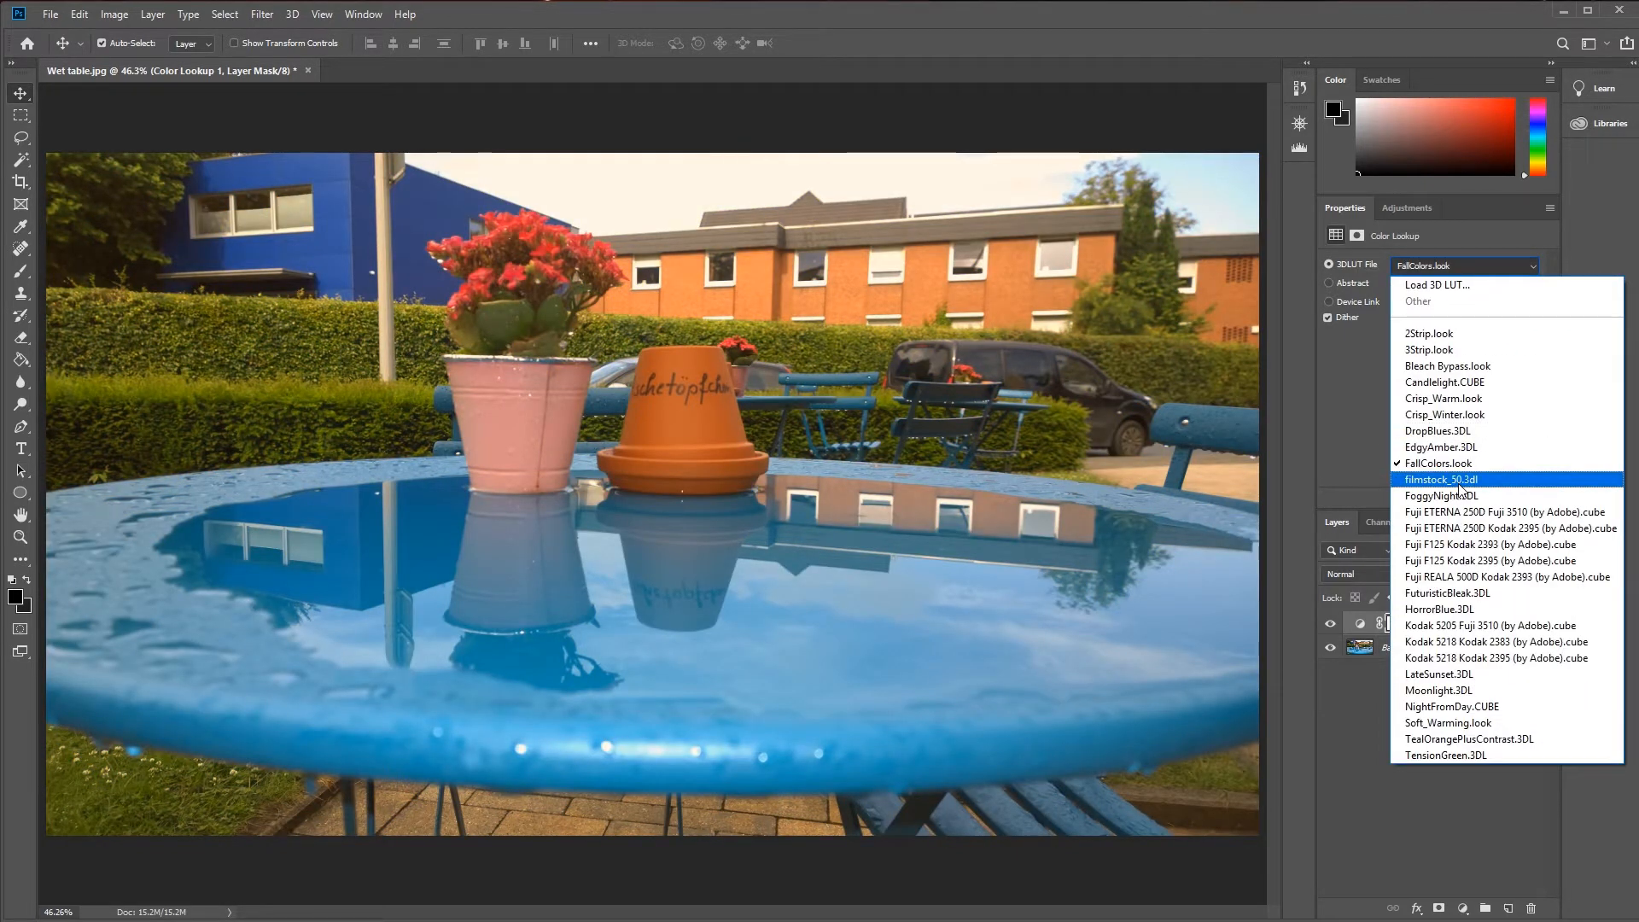
left_click(1461, 481)
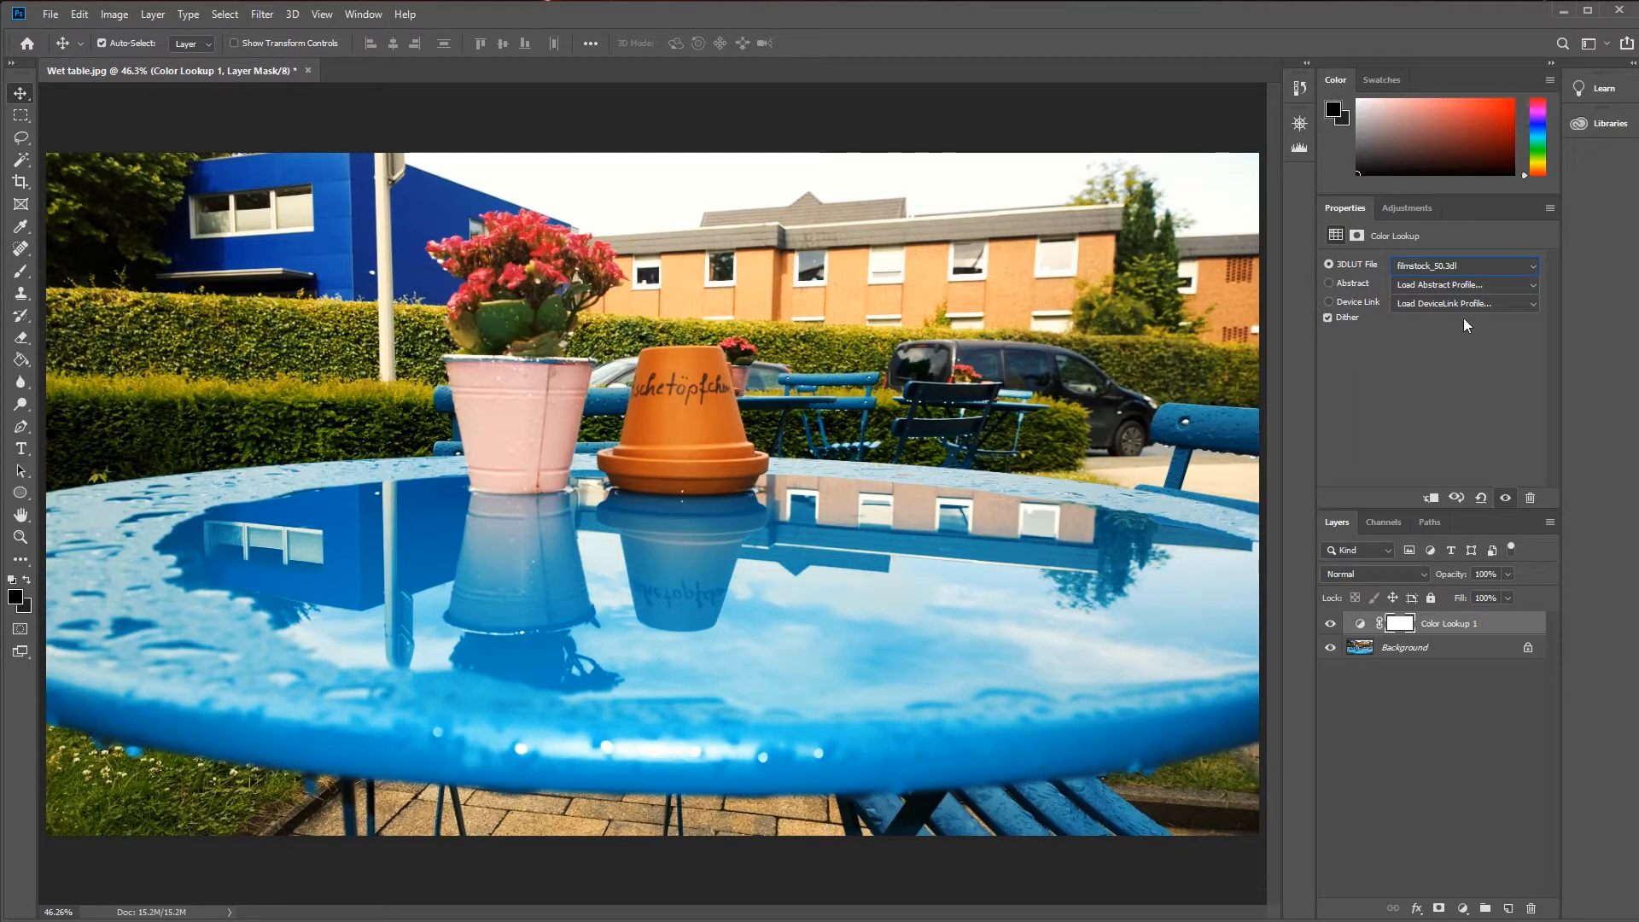
left_click(1451, 264)
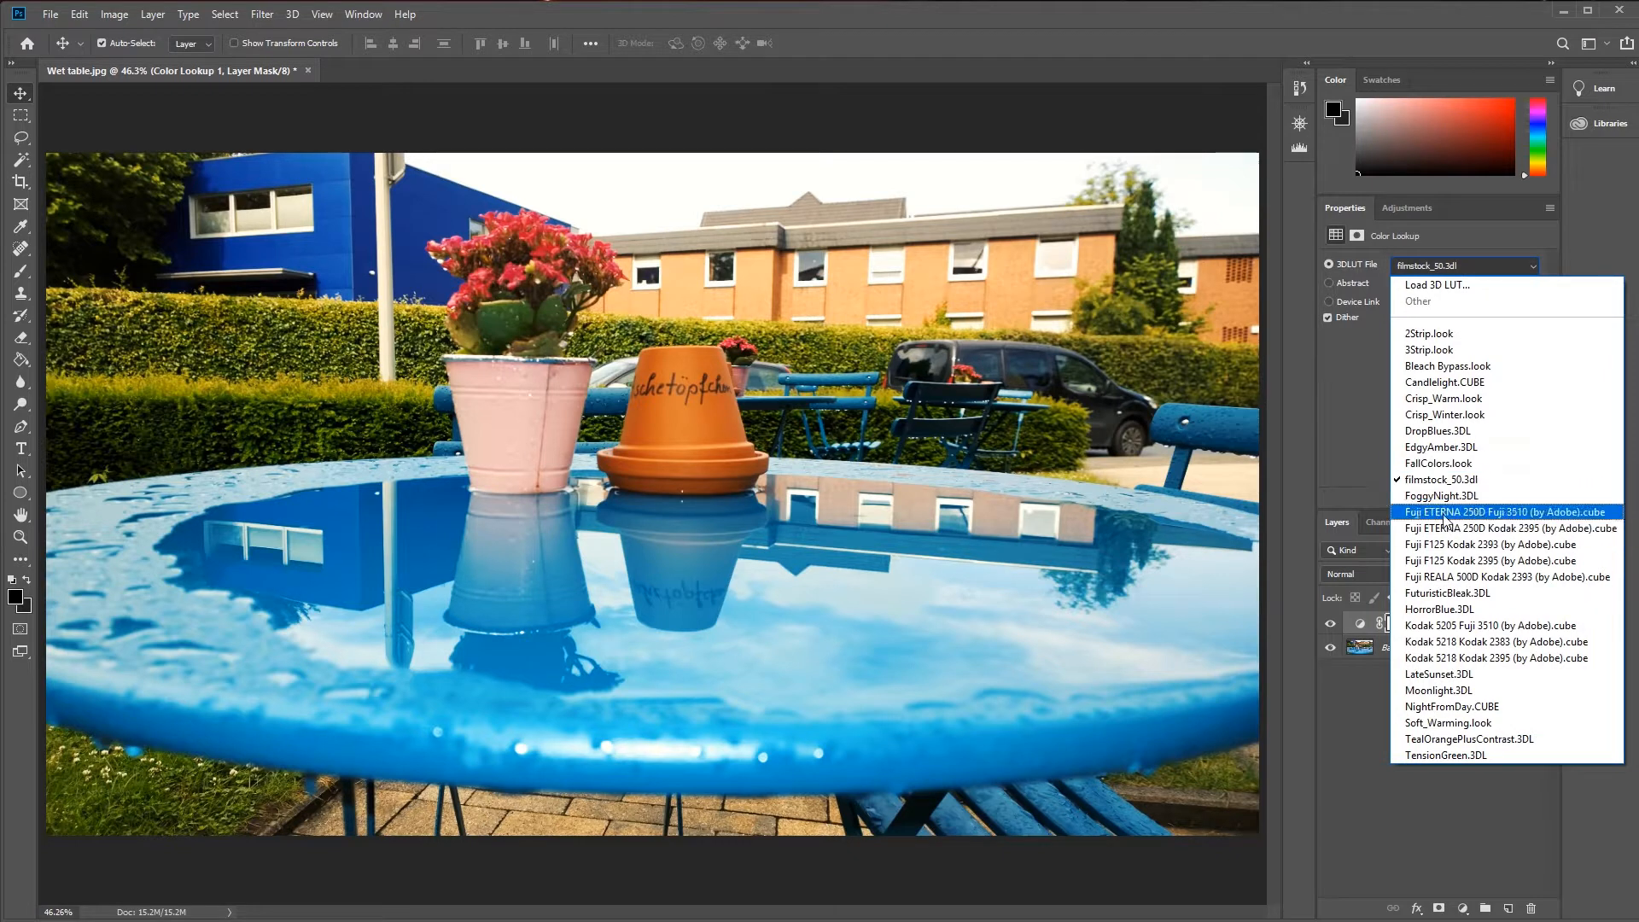
left_click(1441, 495)
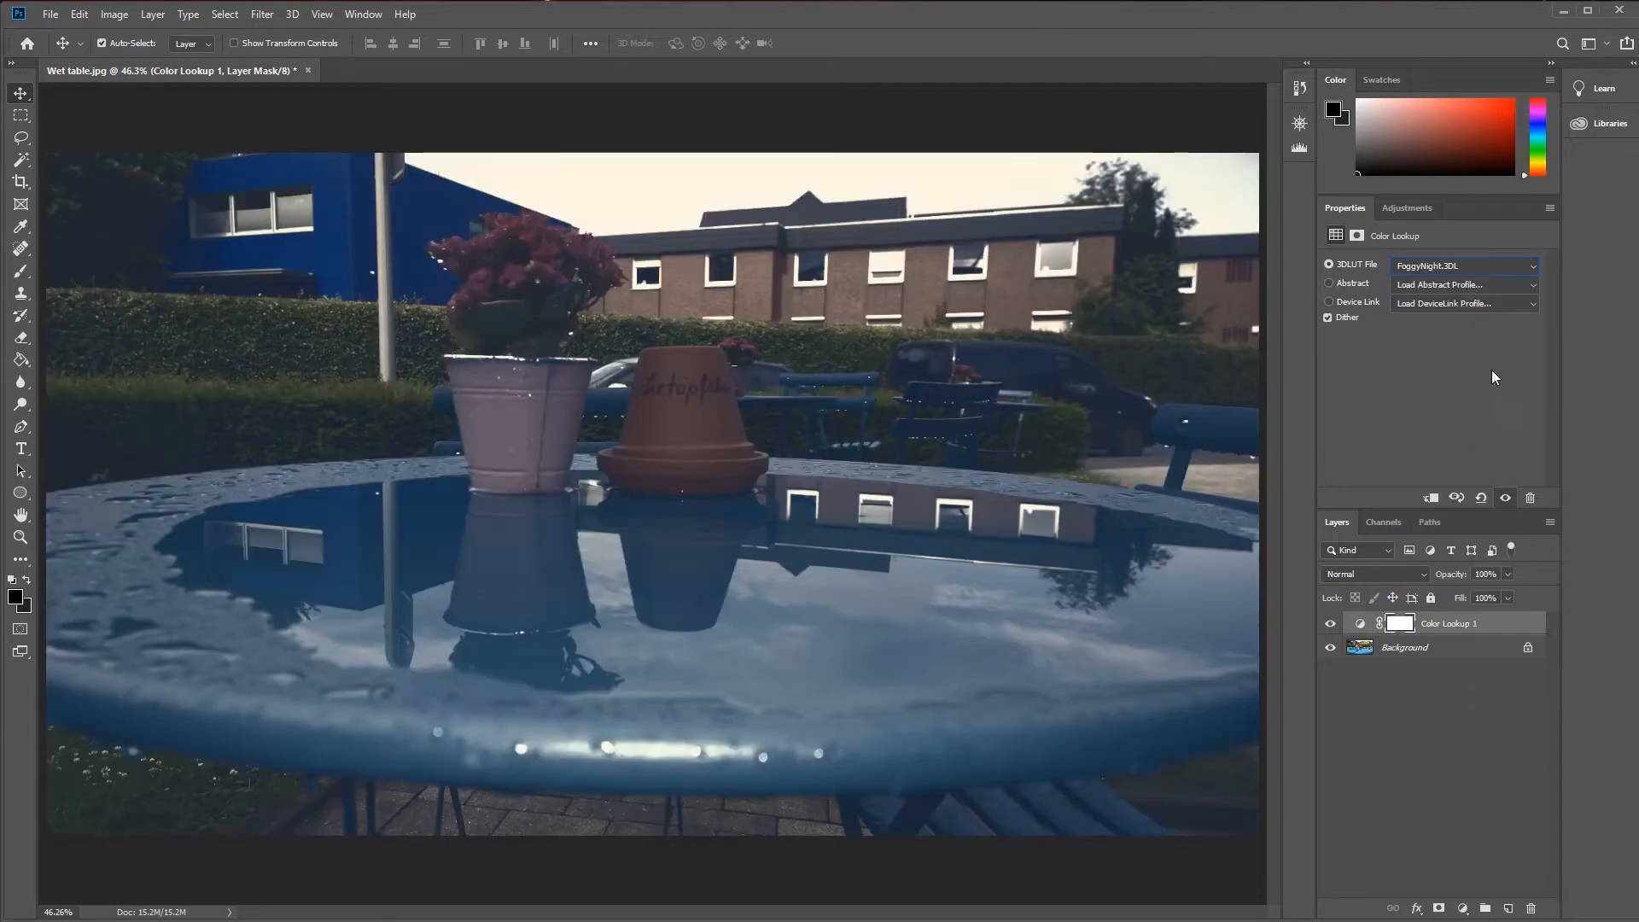
Apply the Fuji ETERNA 250D Fuji 3510 (by Adobe).cube 3D LUT and compare the photo with the Color Lookup layer hidden and shown.
left_click(1472, 268)
left_click(1465, 519)
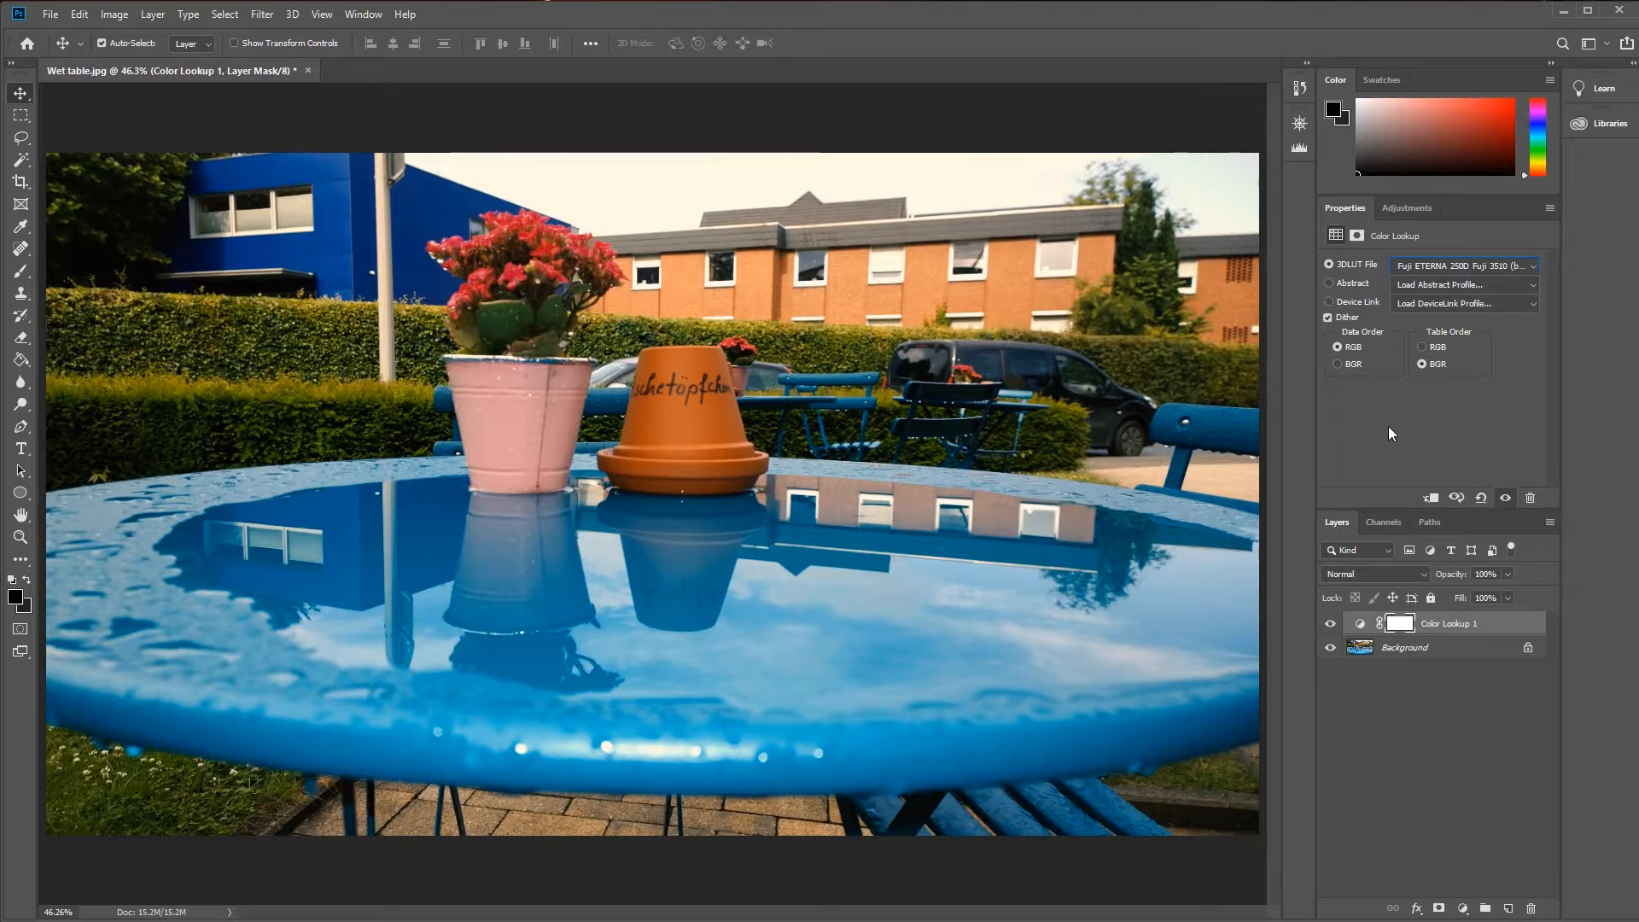
left_click(1461, 266)
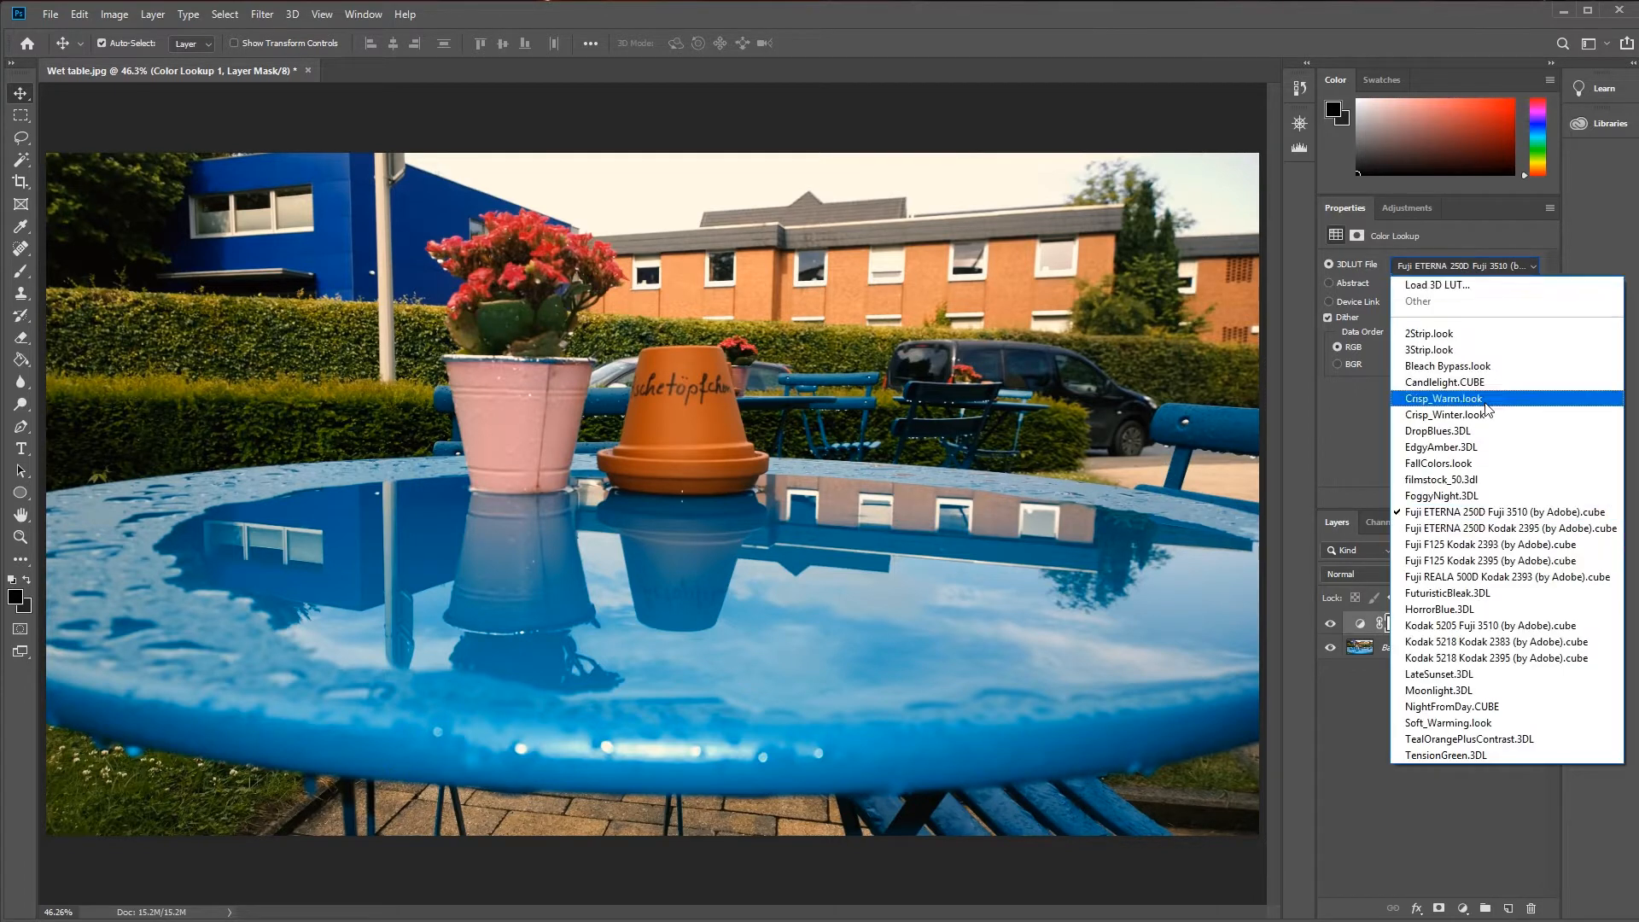
left_click(1369, 664)
left_click(1331, 624)
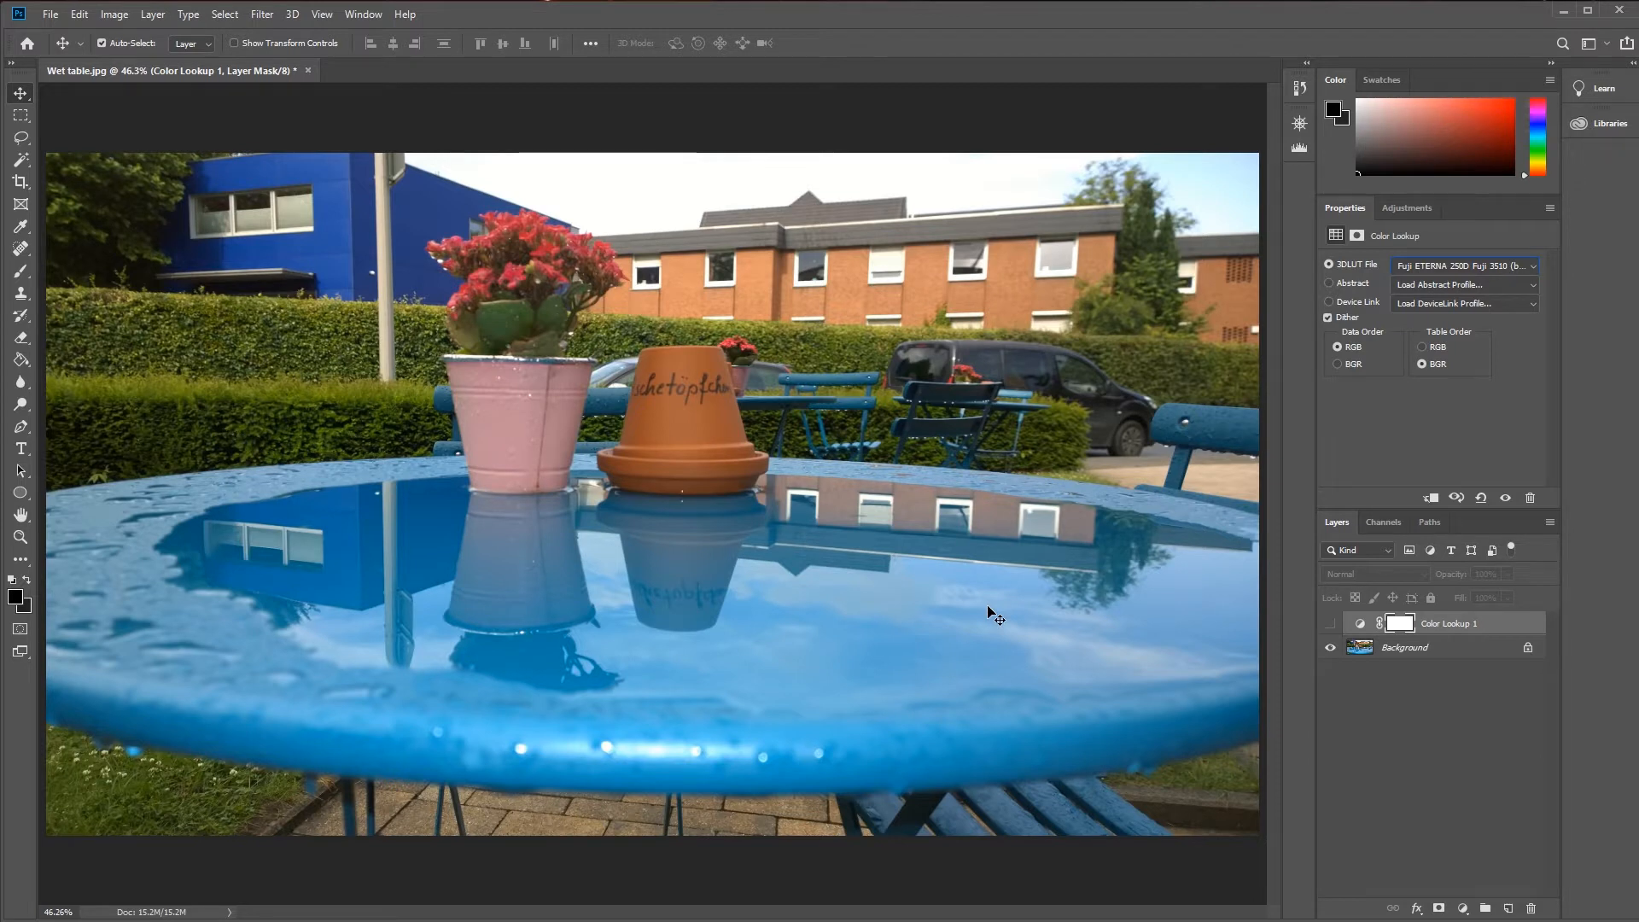
left_click(1329, 623)
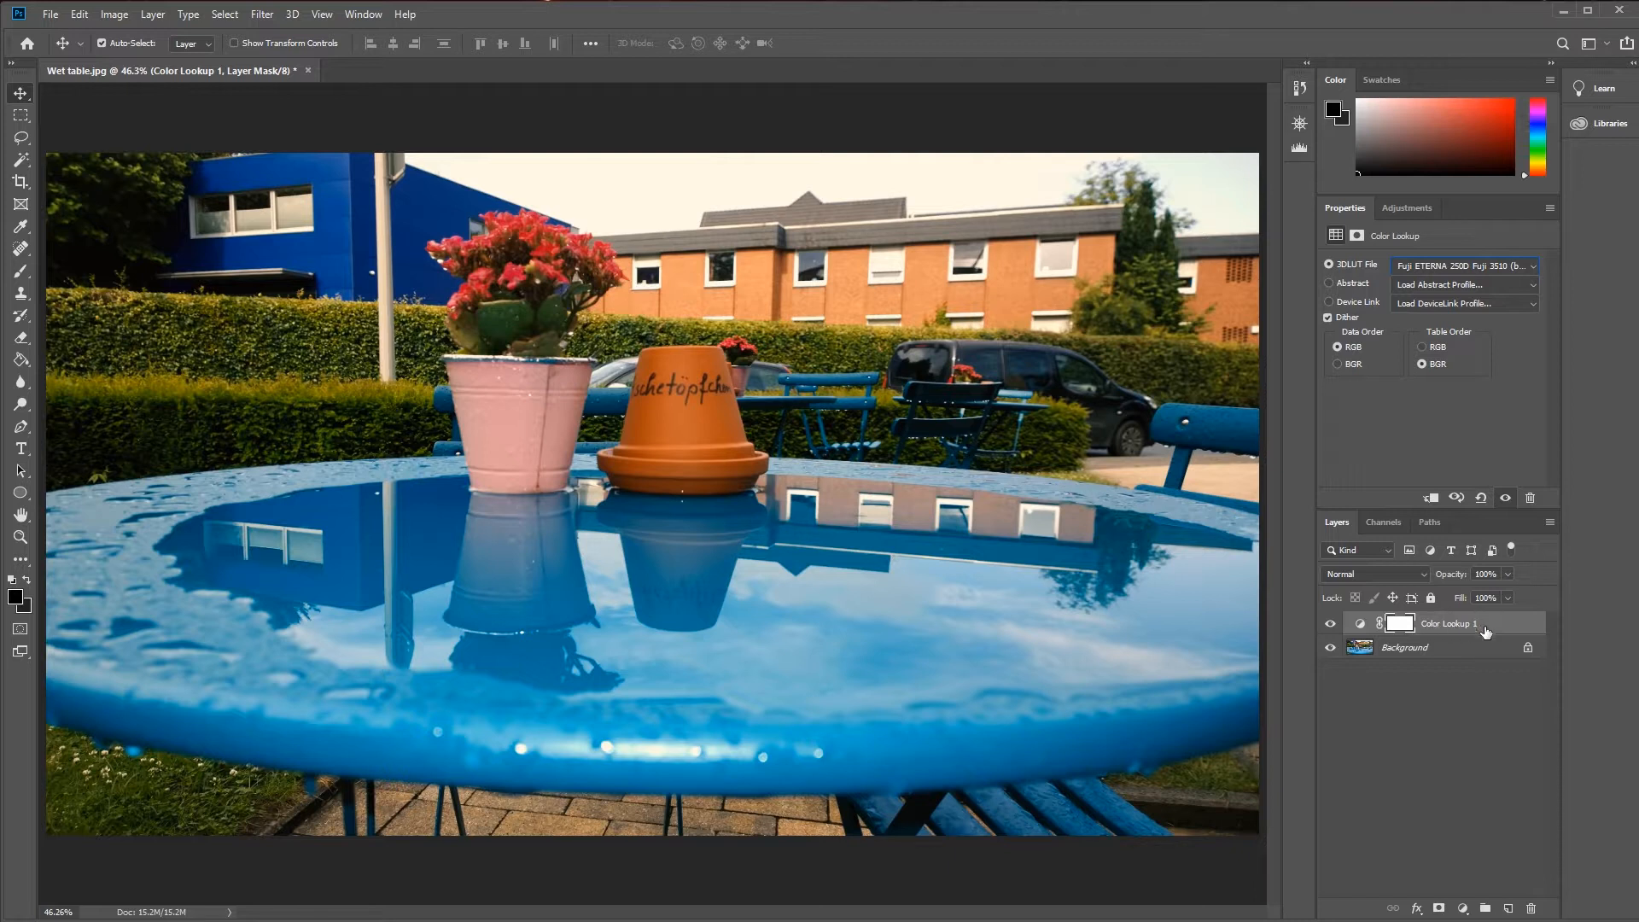
Add a second Color Lookup adjustment layer on top of the first and apply the FuturisticBleak.3DL 3D LUT to it.
left_click(1492, 717)
left_click(1428, 213)
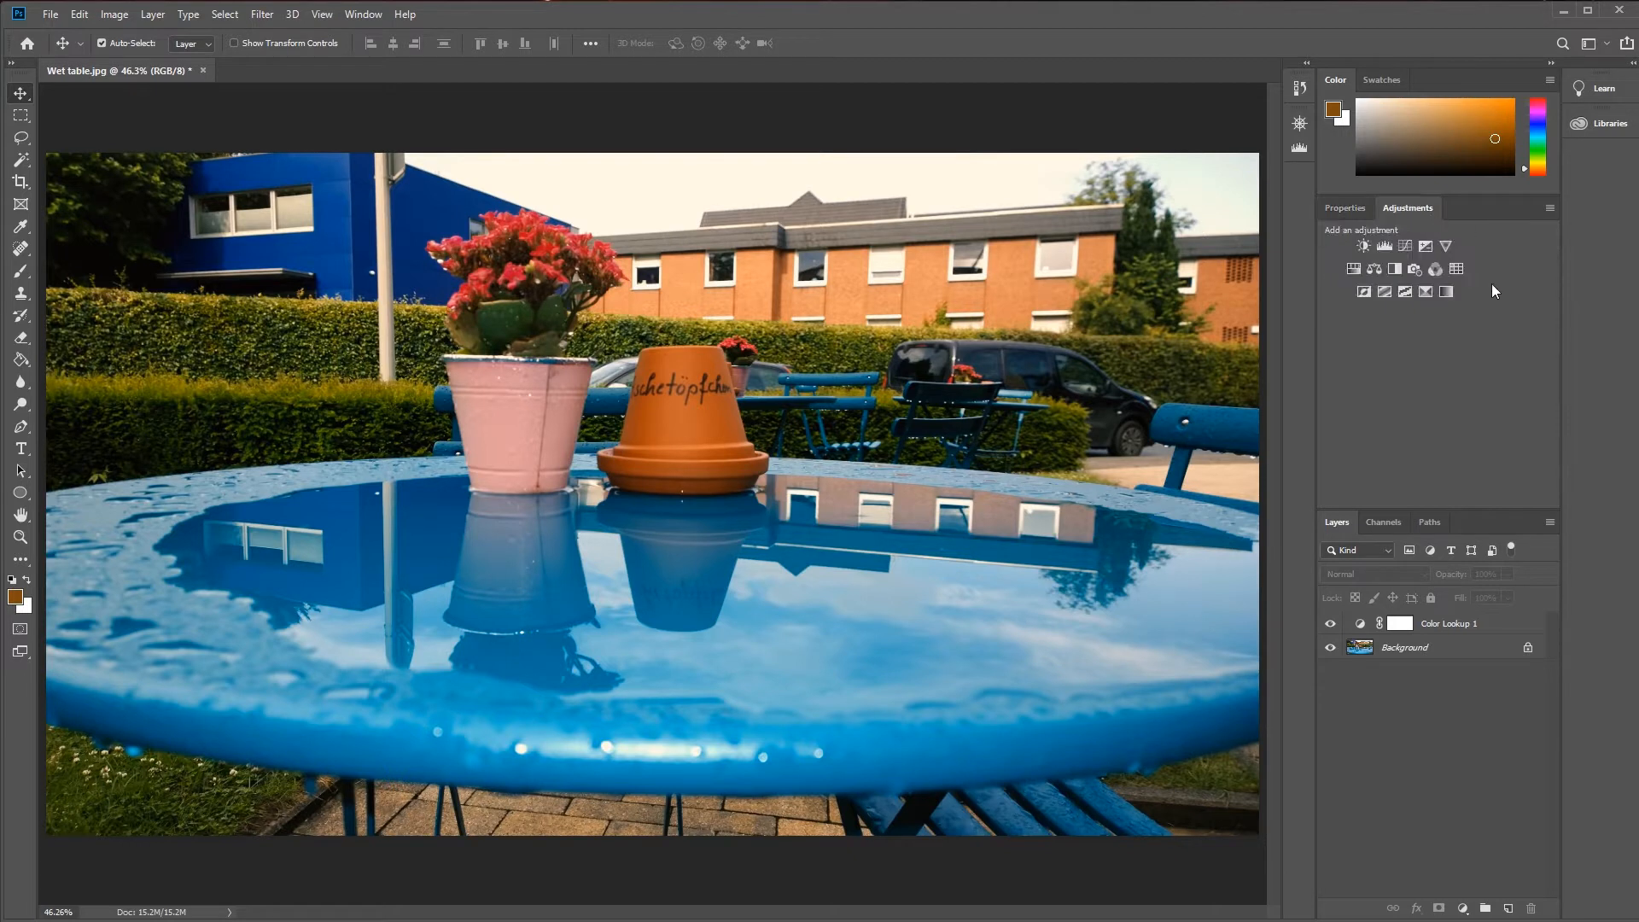
left_click(1456, 269)
left_click(1427, 264)
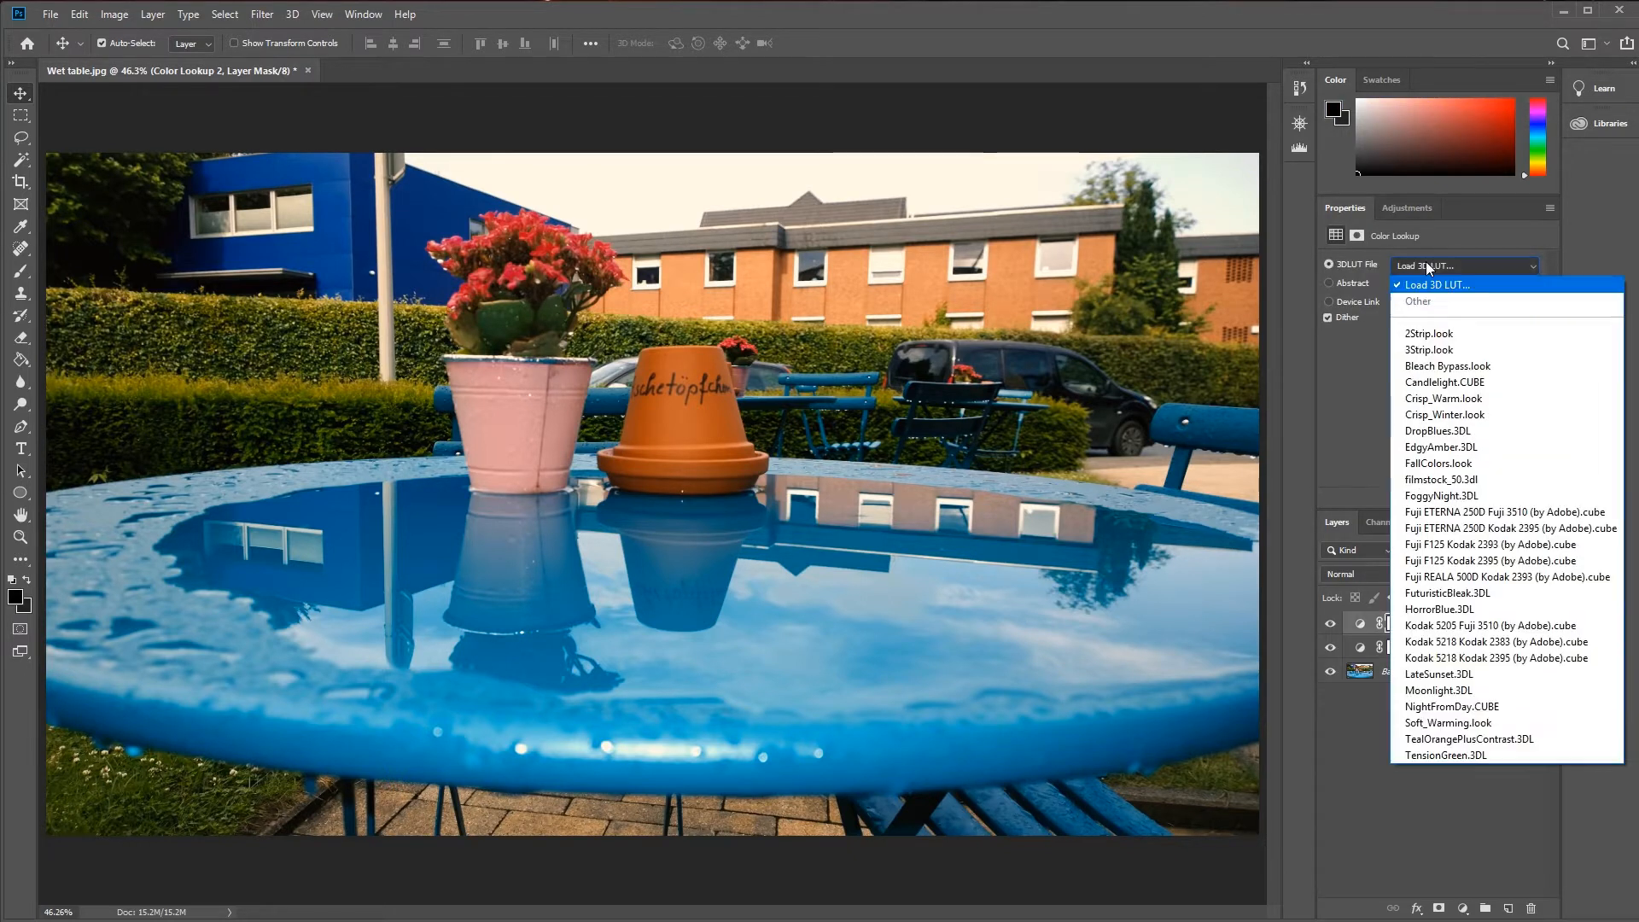
left_click(1479, 595)
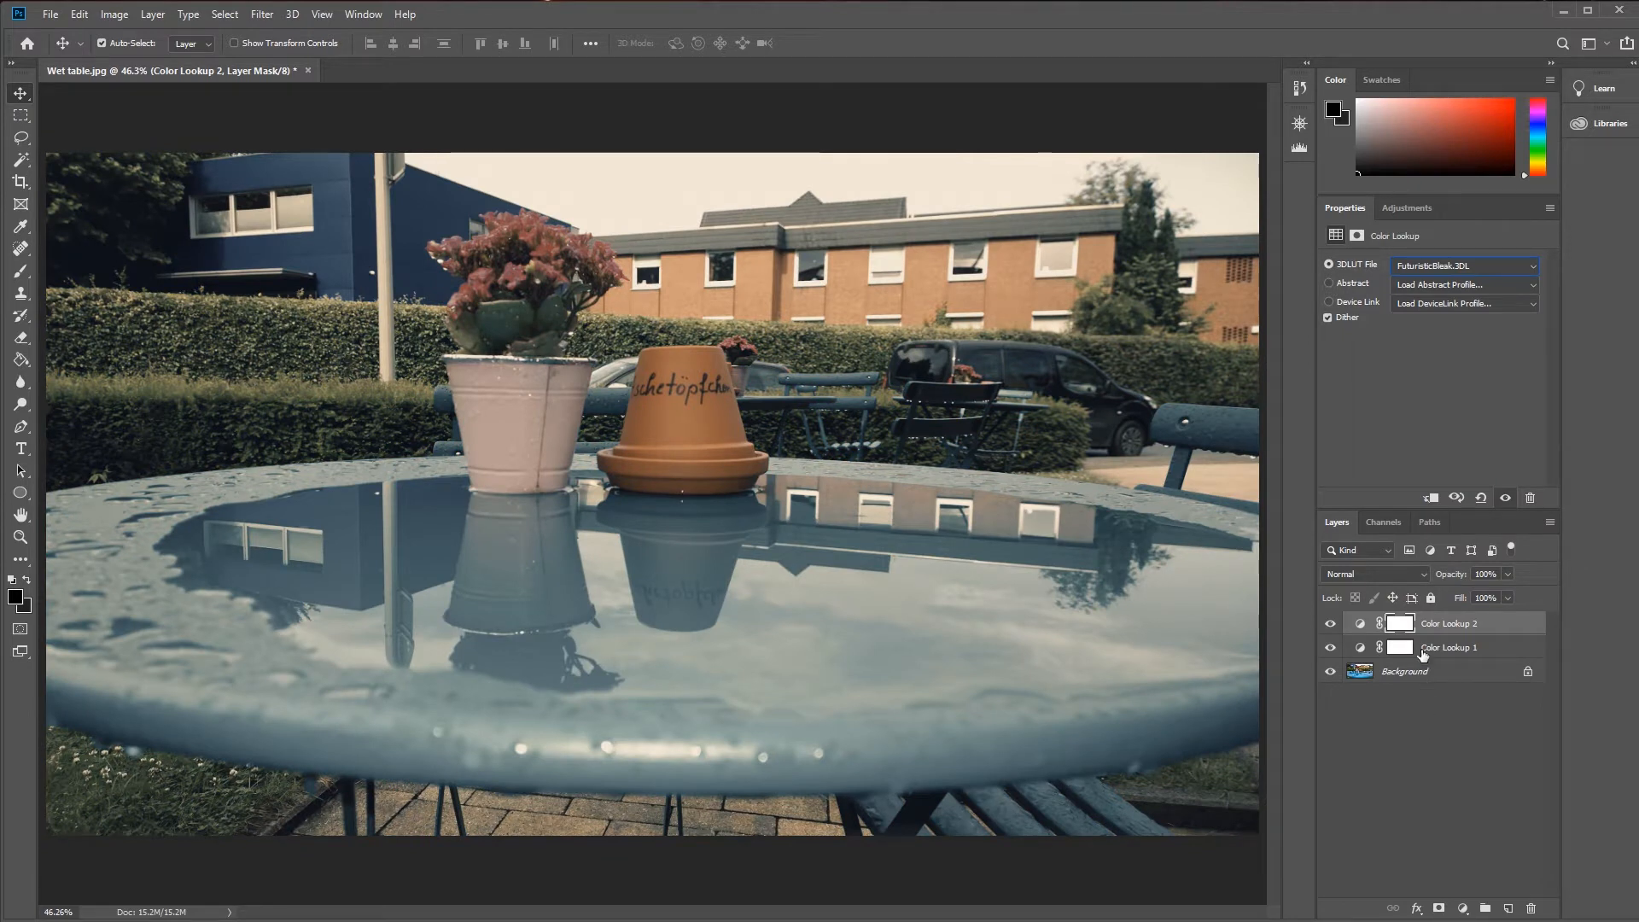
Set the upper Color Lookup layer's blend mode to Overlay and its opacity to 75%.
left_click(1423, 570)
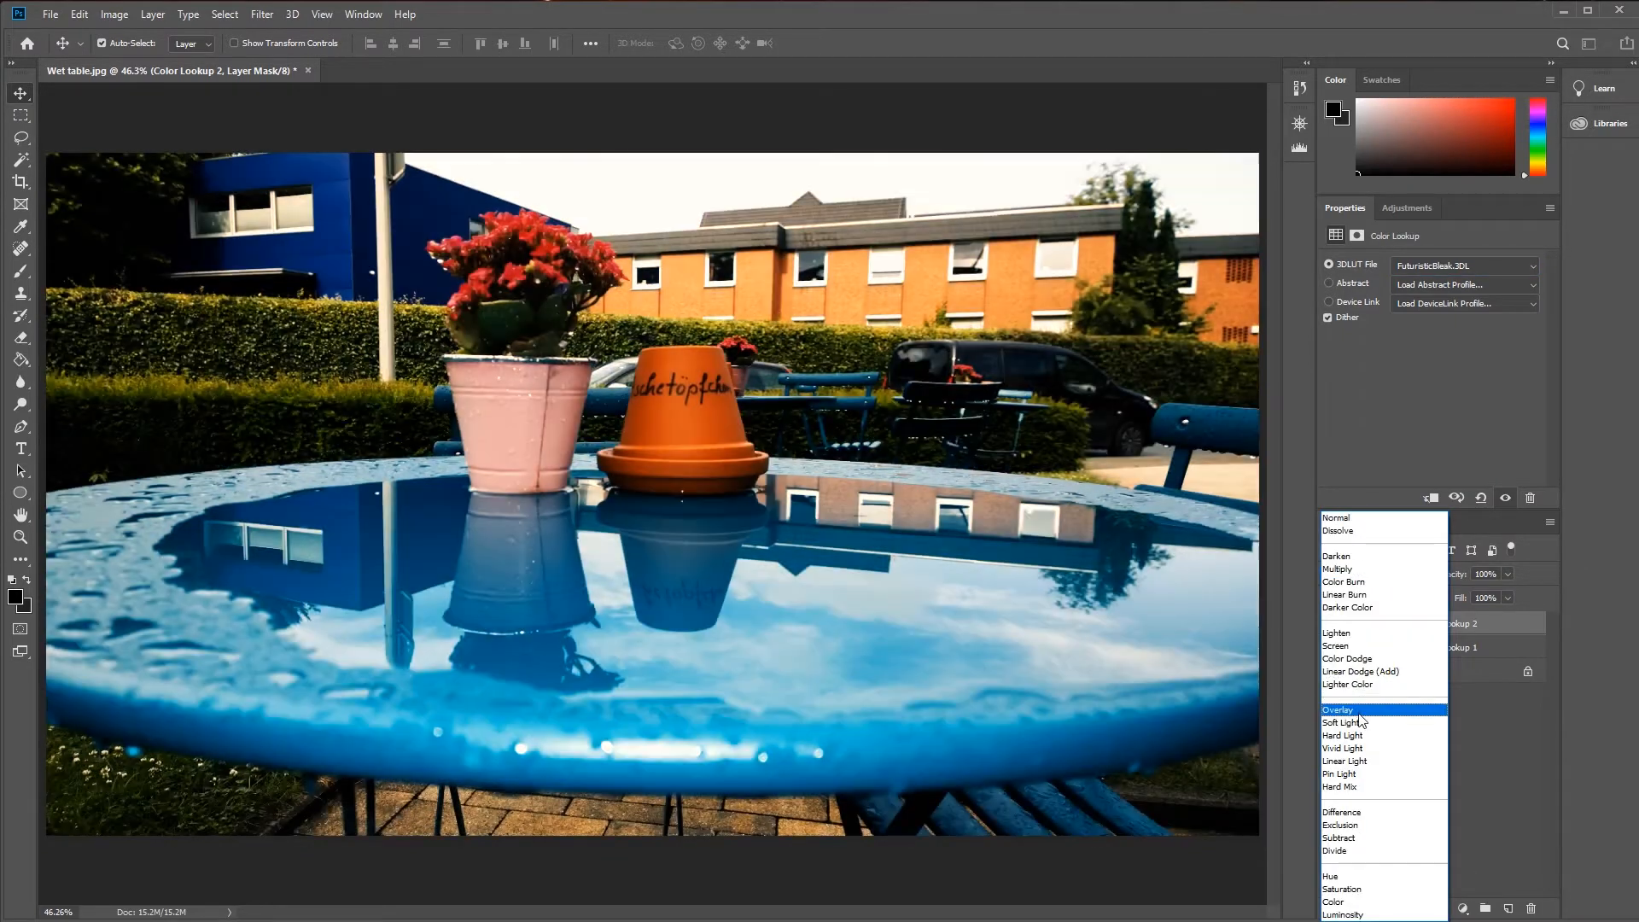
left_click(1359, 712)
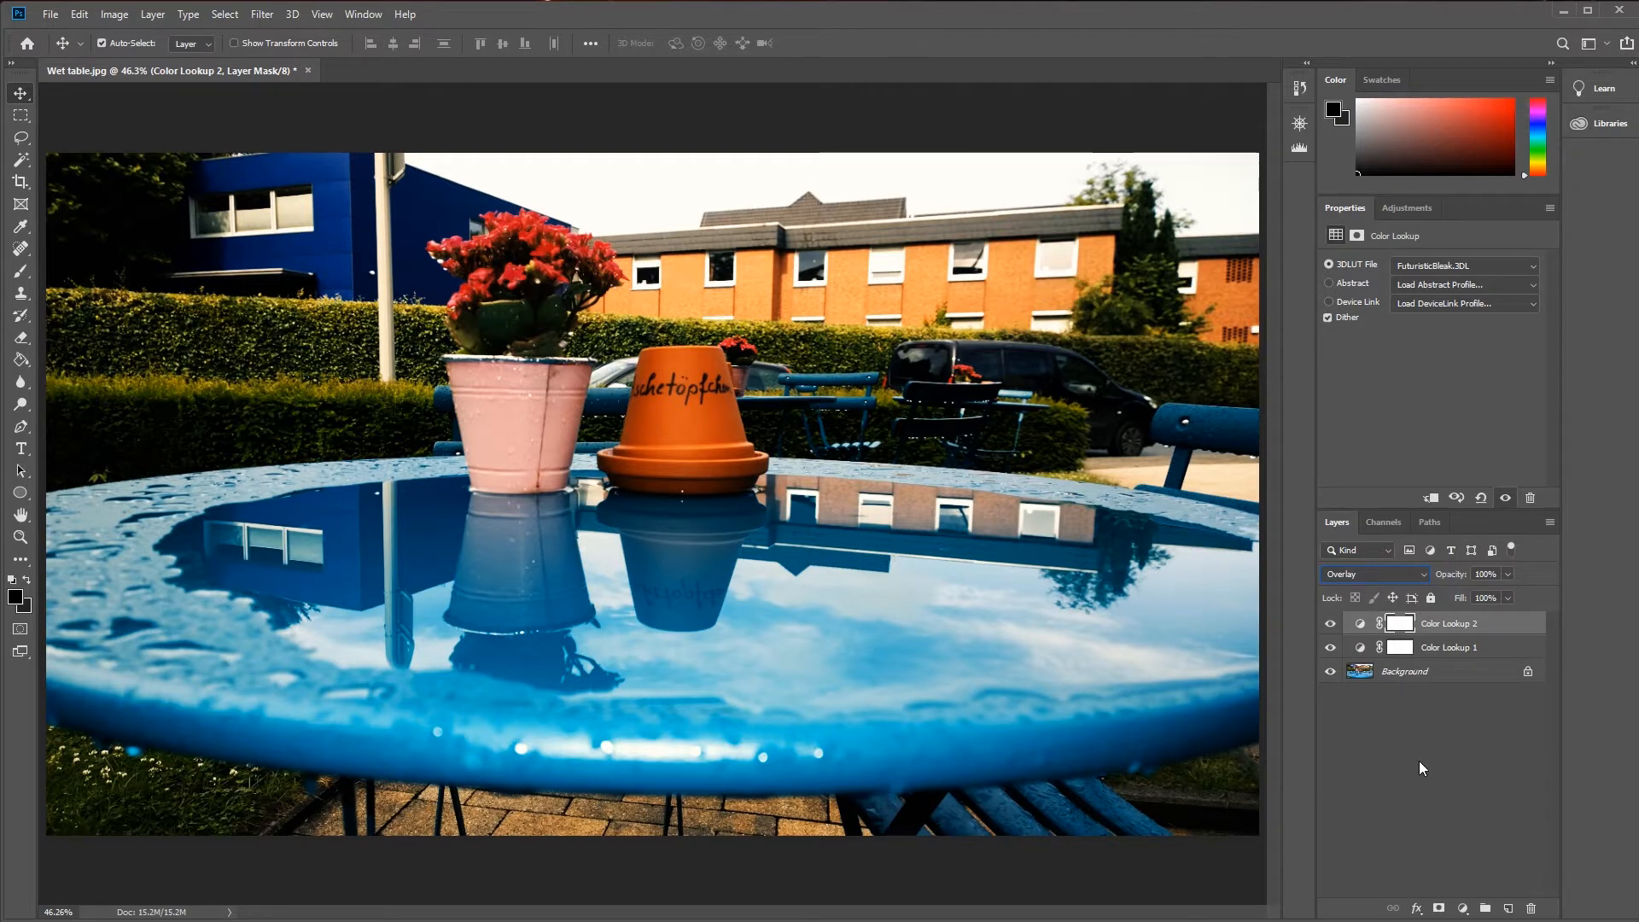
left_click(1508, 573)
mouse_move(1508, 592)
left_mouse_down()
mouse_move(1462, 598)
mouse_move(1489, 596)
left_mouse_up()
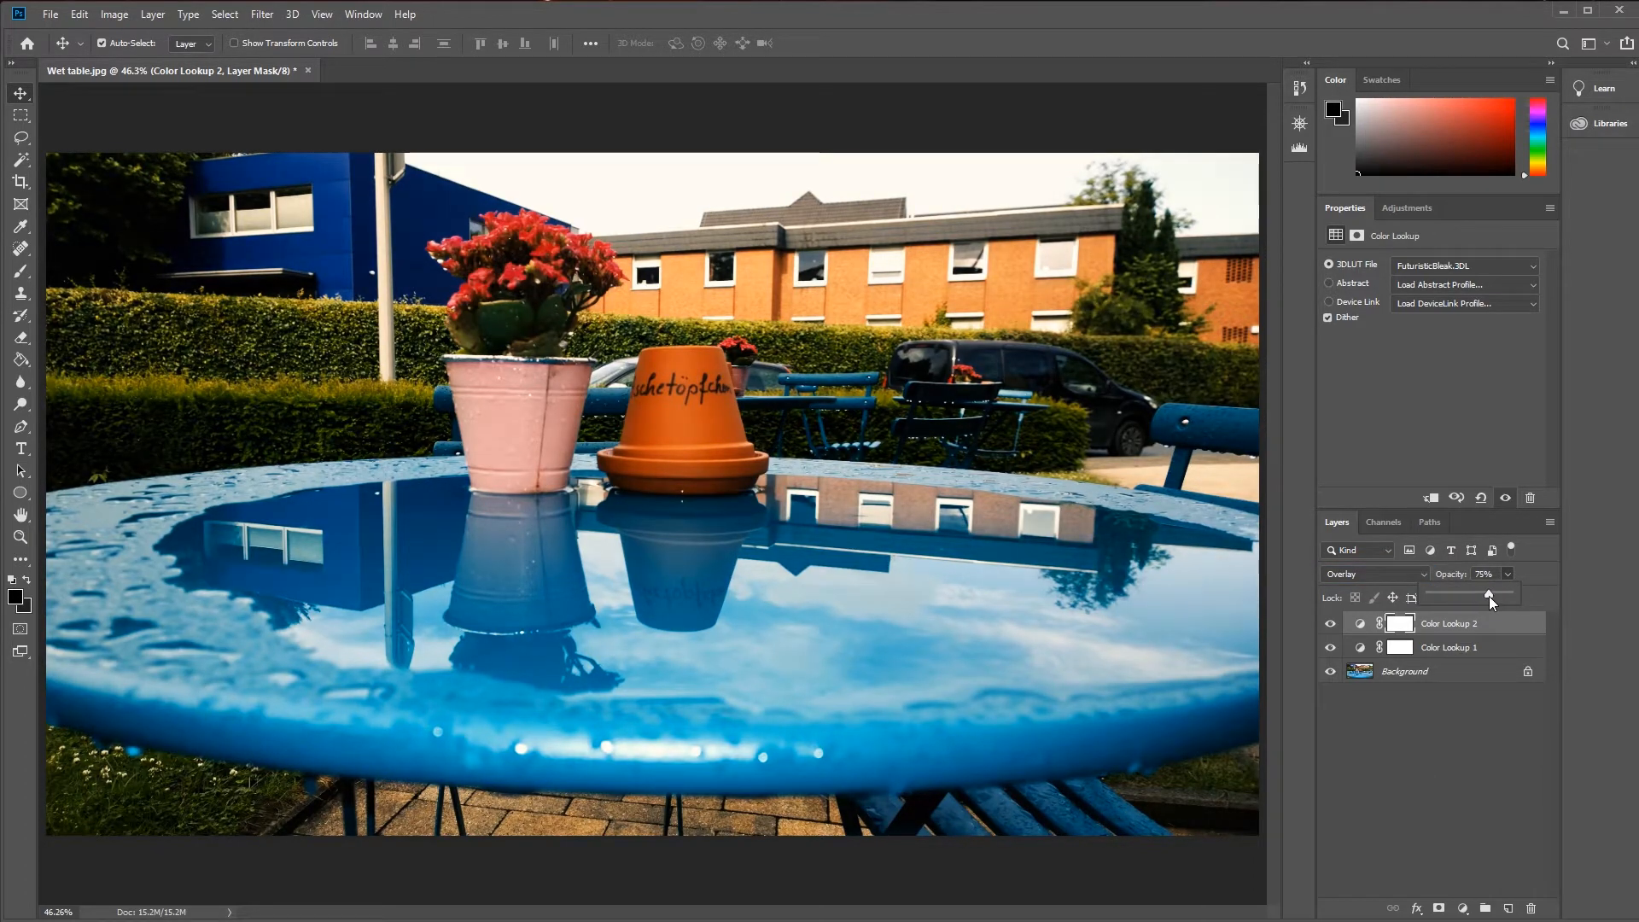
Add a third Color Lookup adjustment layer above the other two and apply the Soft_Warming.look 3D LUT to it.
left_click(1498, 770)
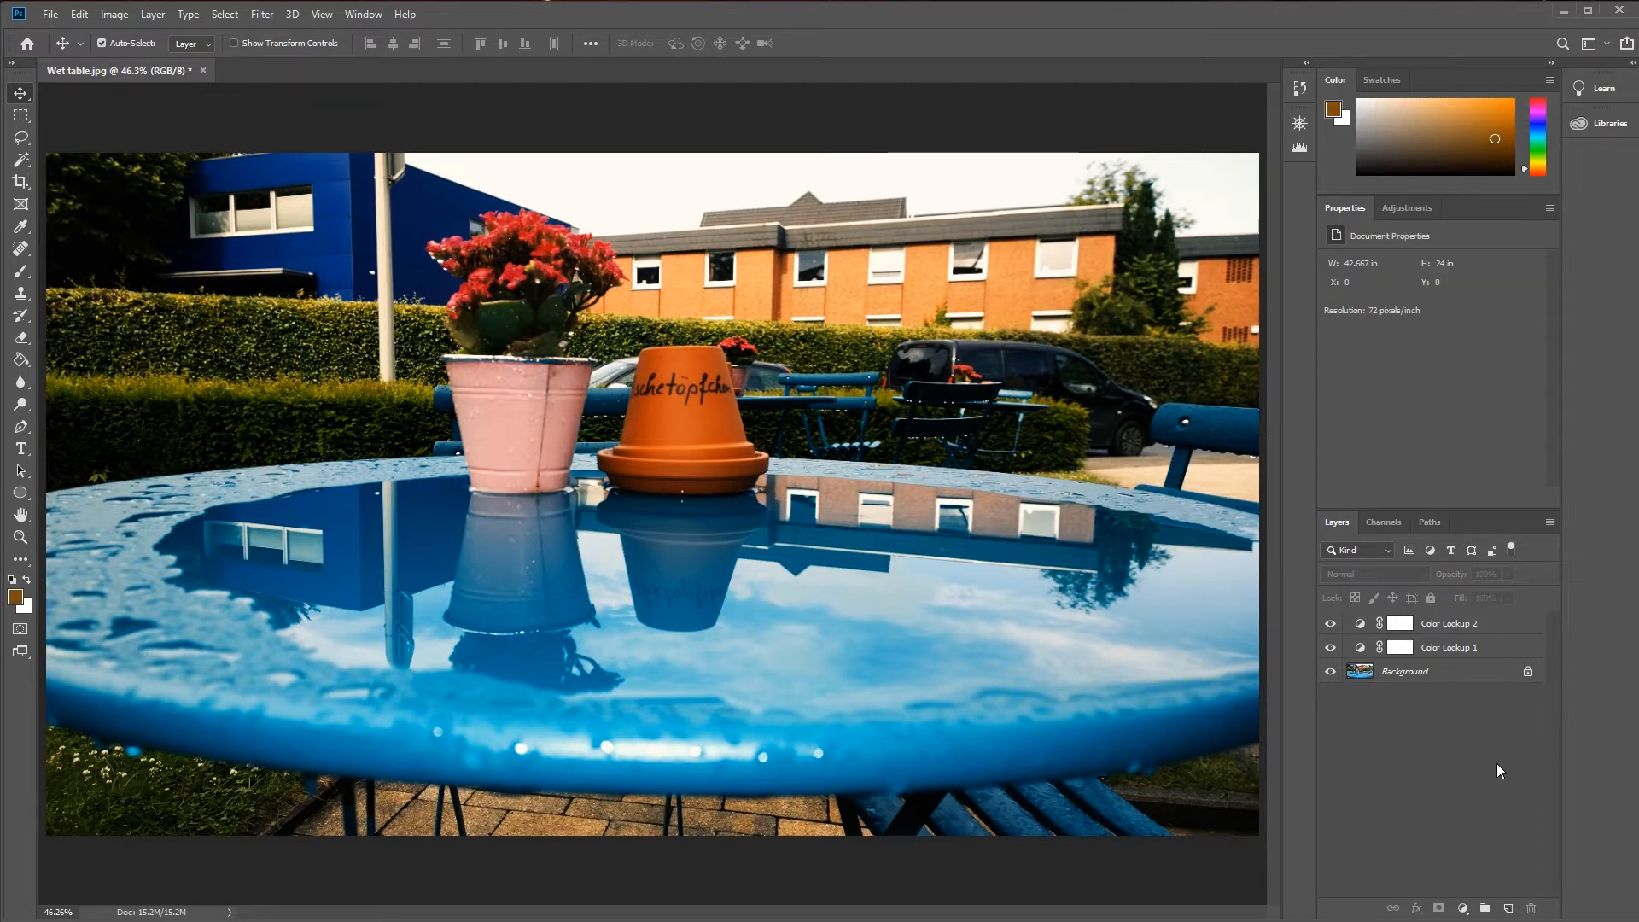
left_click(1422, 210)
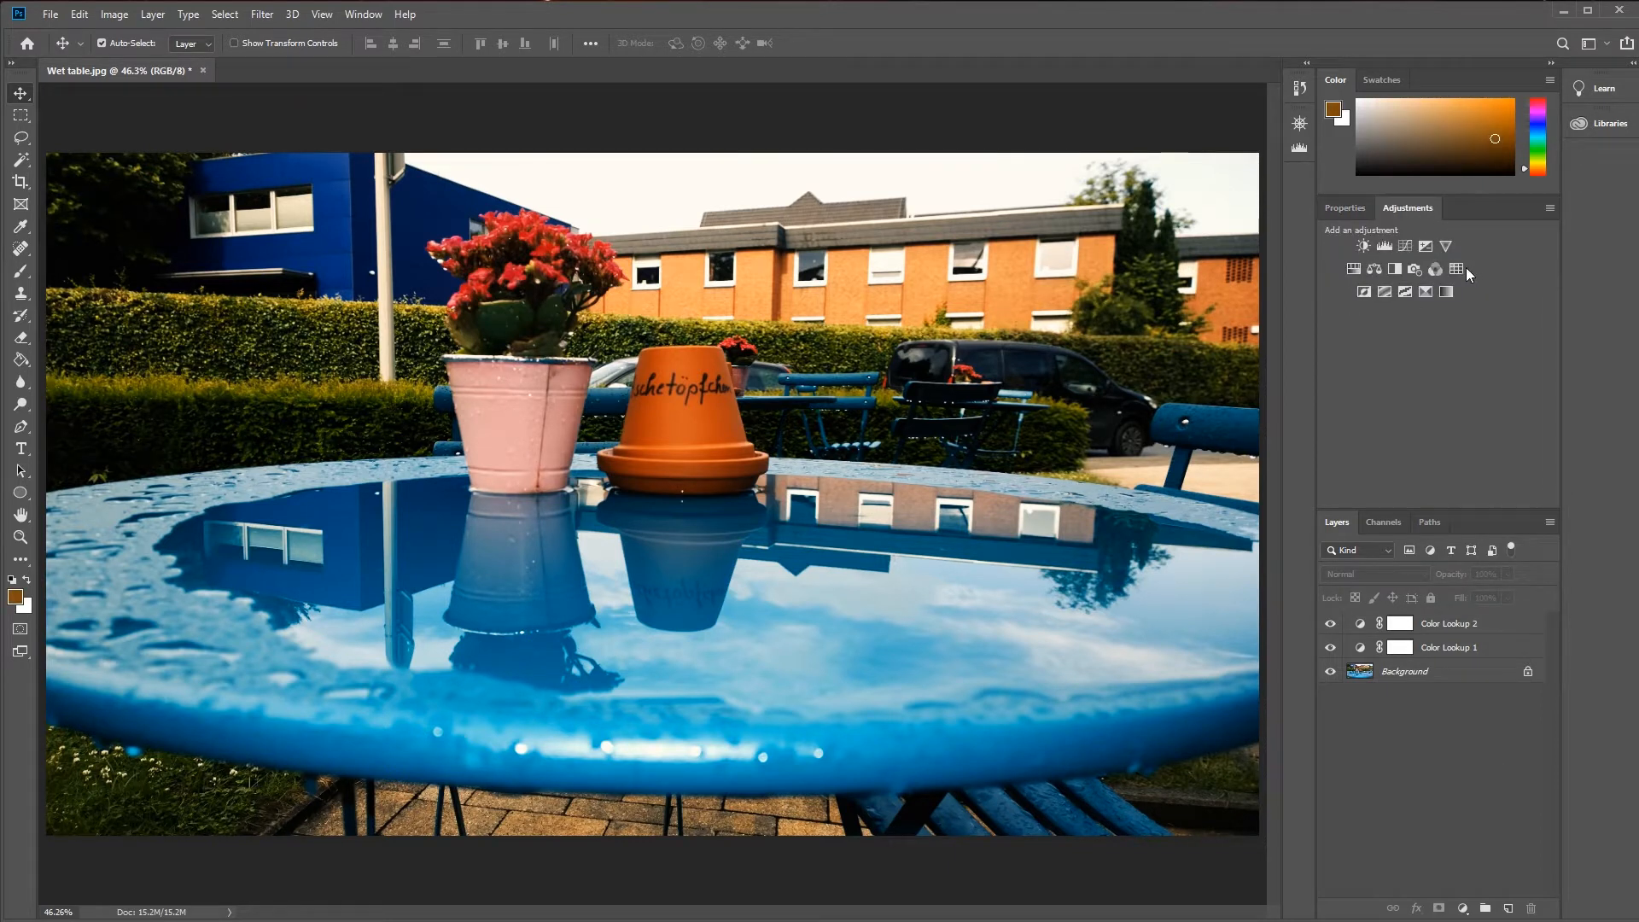
left_click(1456, 269)
left_click(1441, 265)
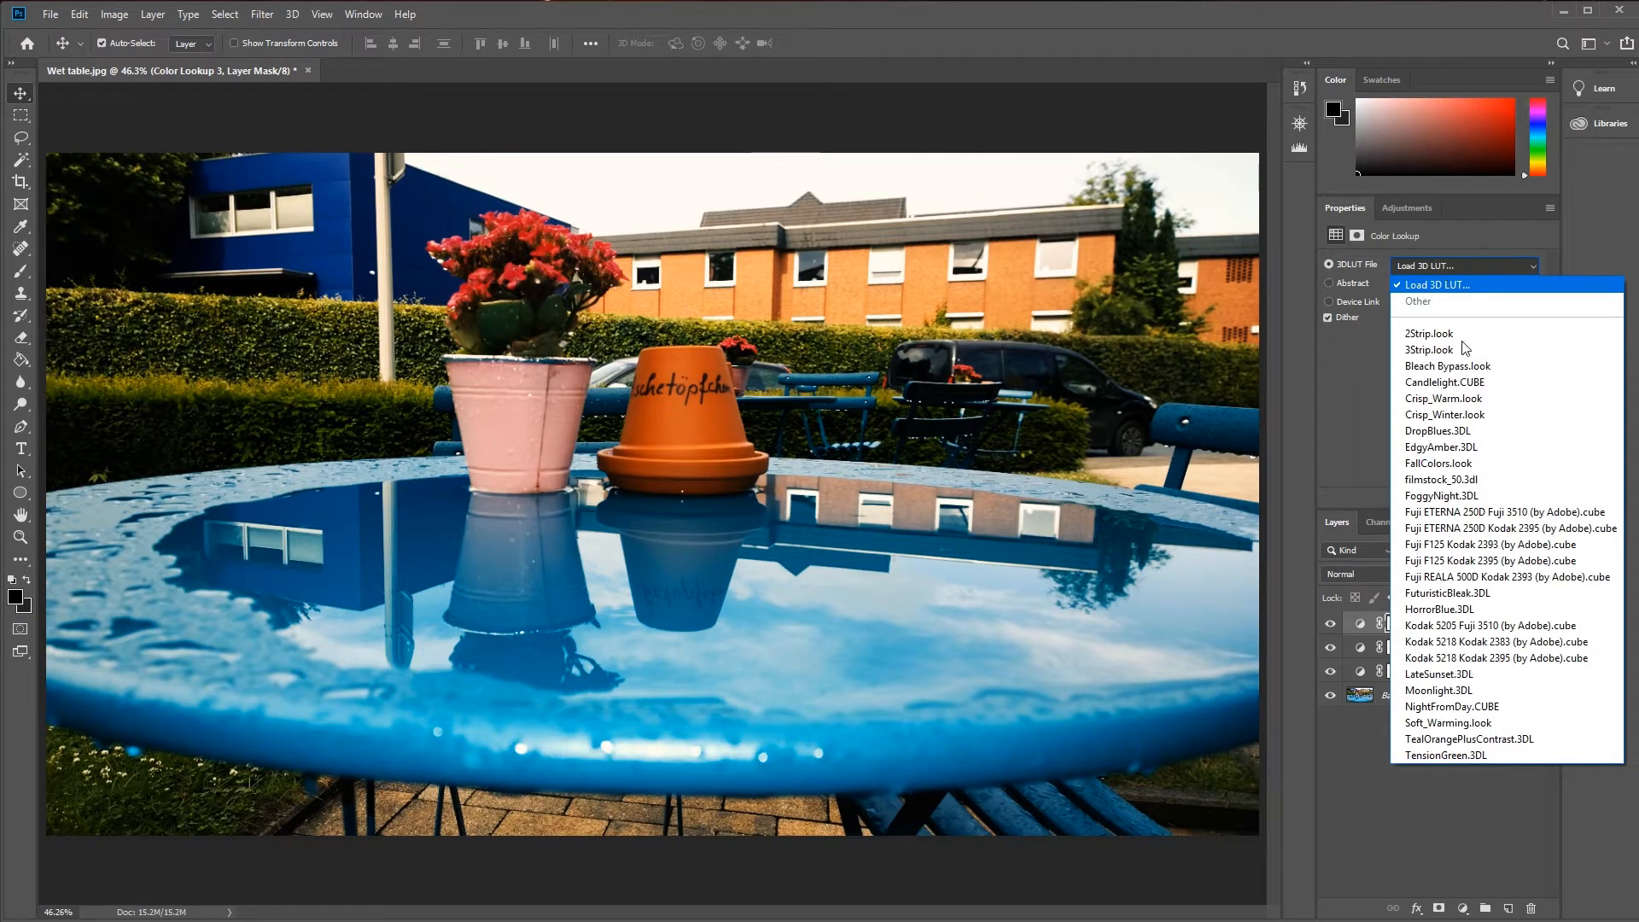
left_click(1473, 723)
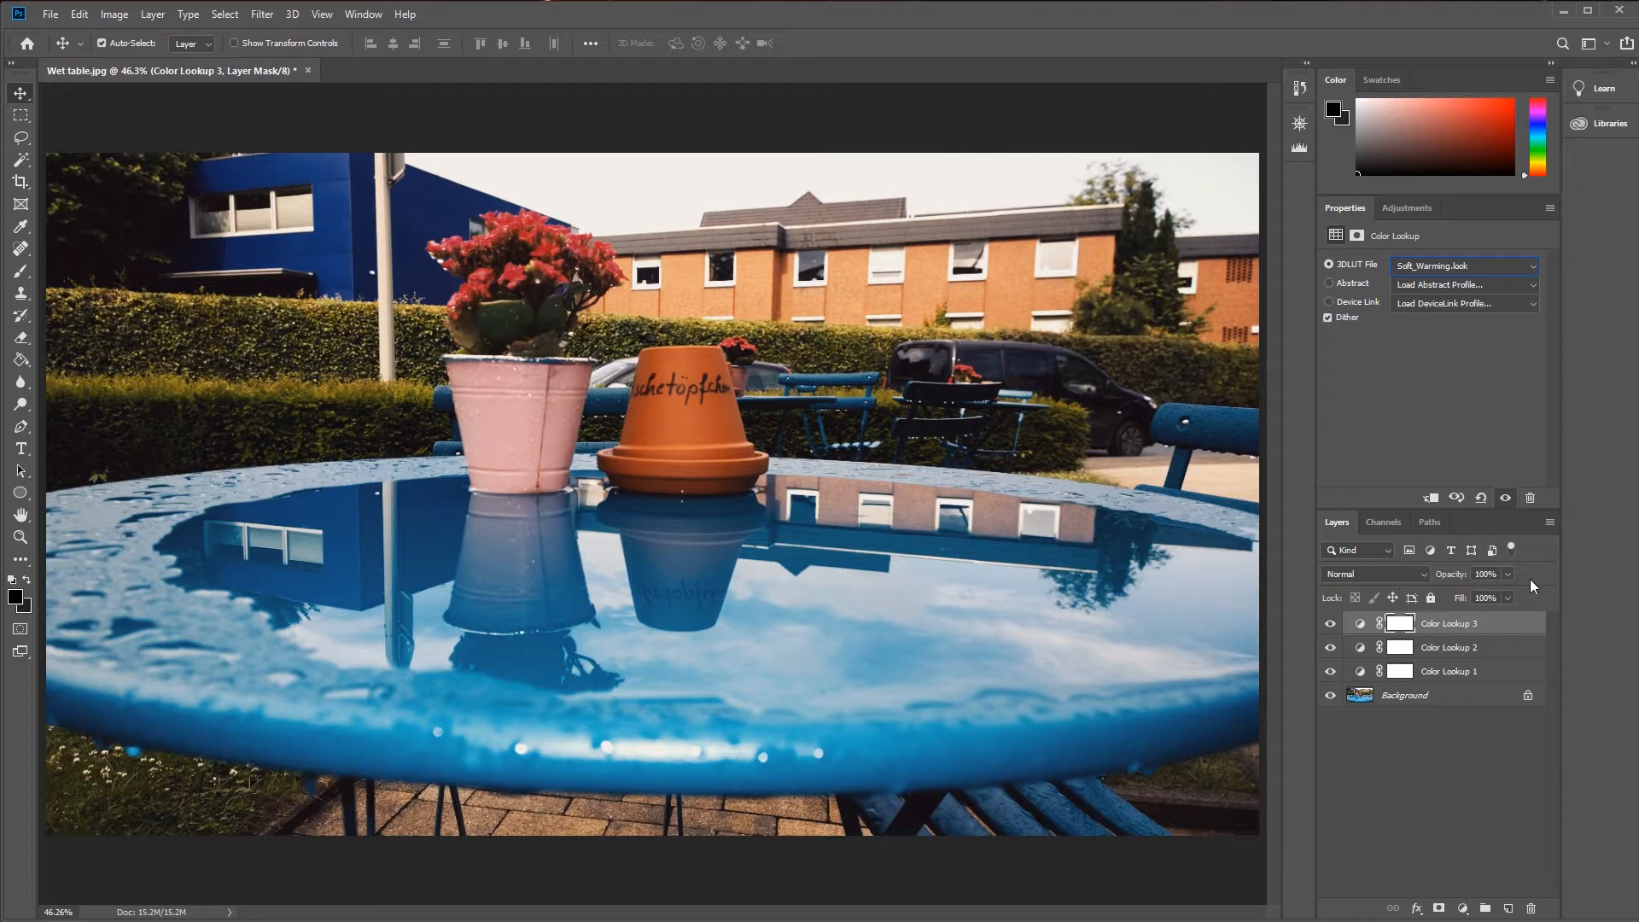
Set the topmost Color Lookup layer's blend mode to Darker Color and reduce its opacity.
left_click(1425, 571)
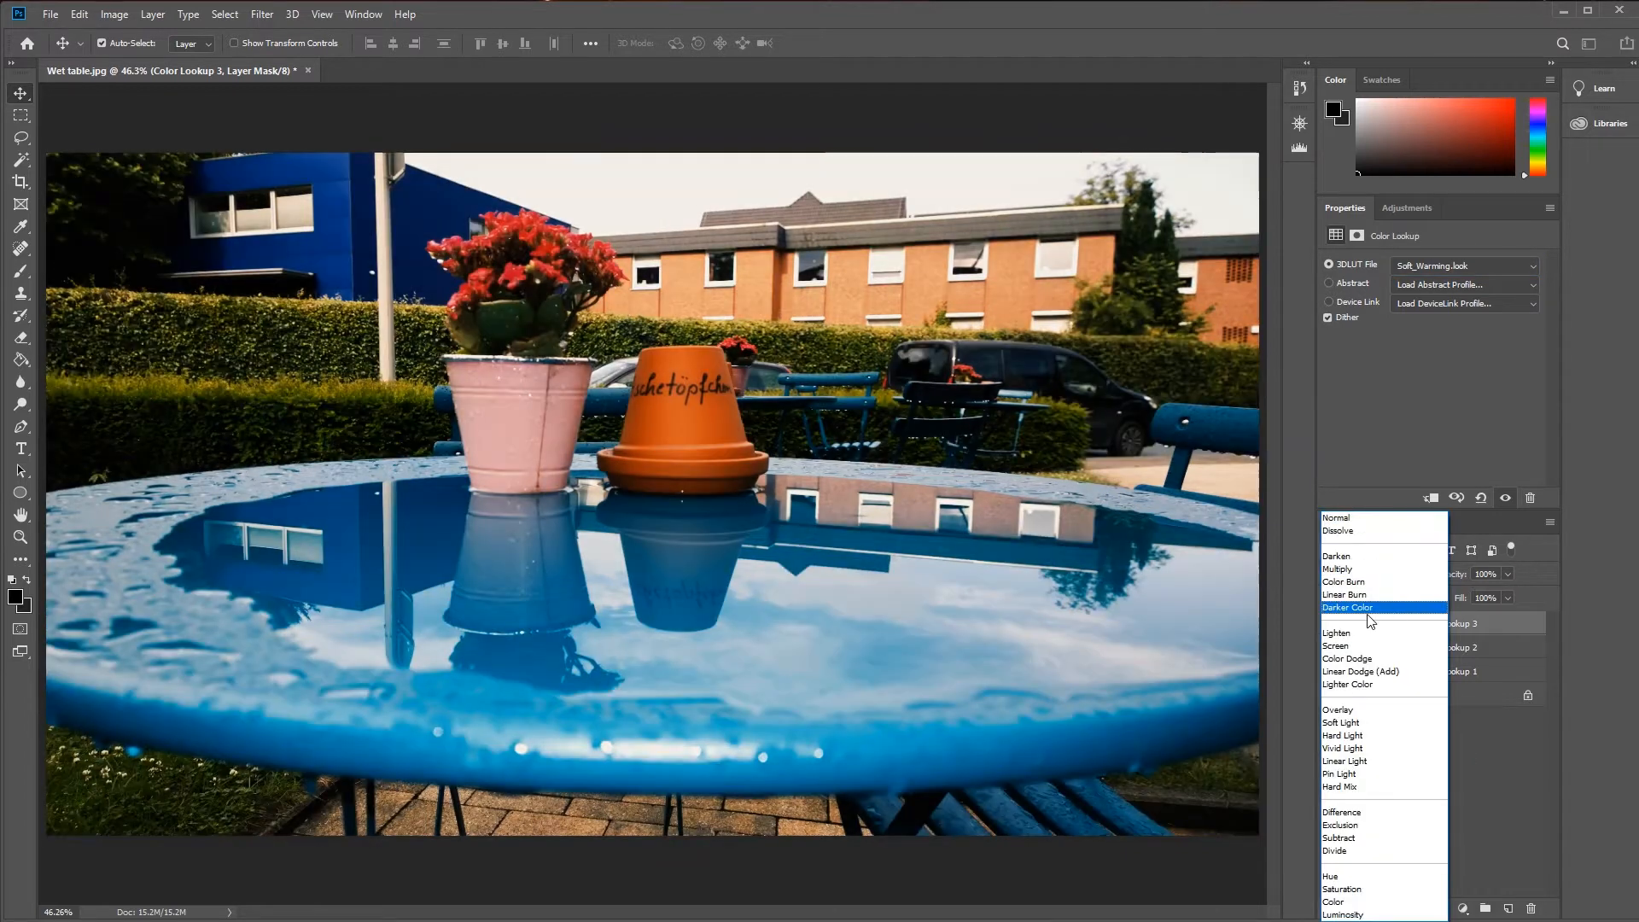
left_click(1366, 608)
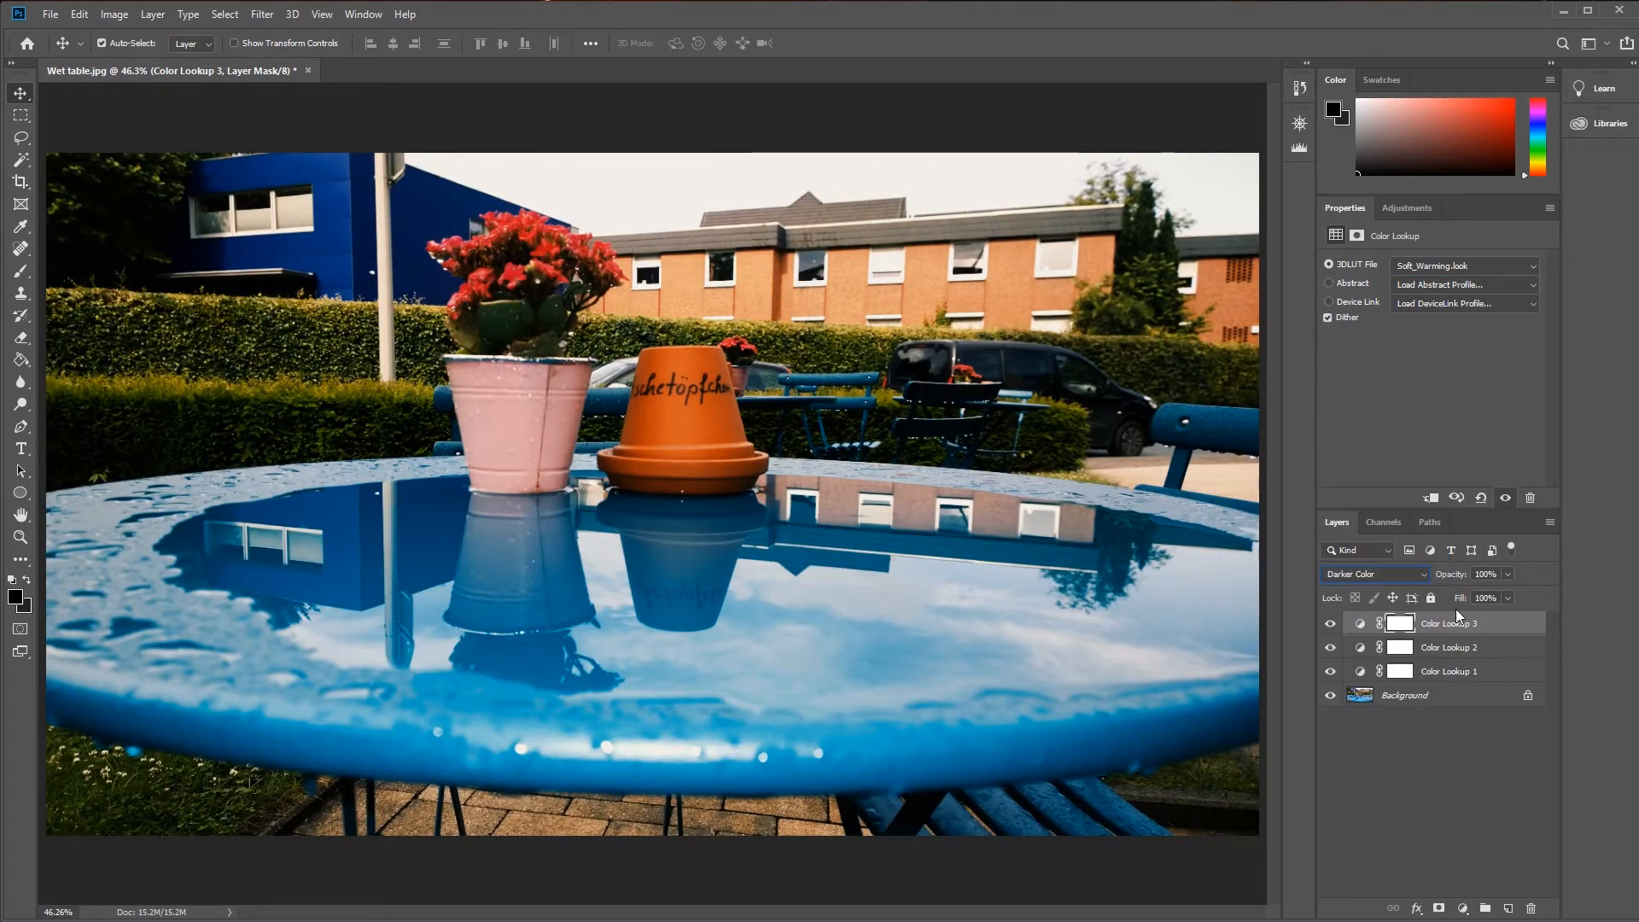
left_click(1509, 576)
left_click_drag(1508, 593, 1484, 601)
left_click(1462, 820)
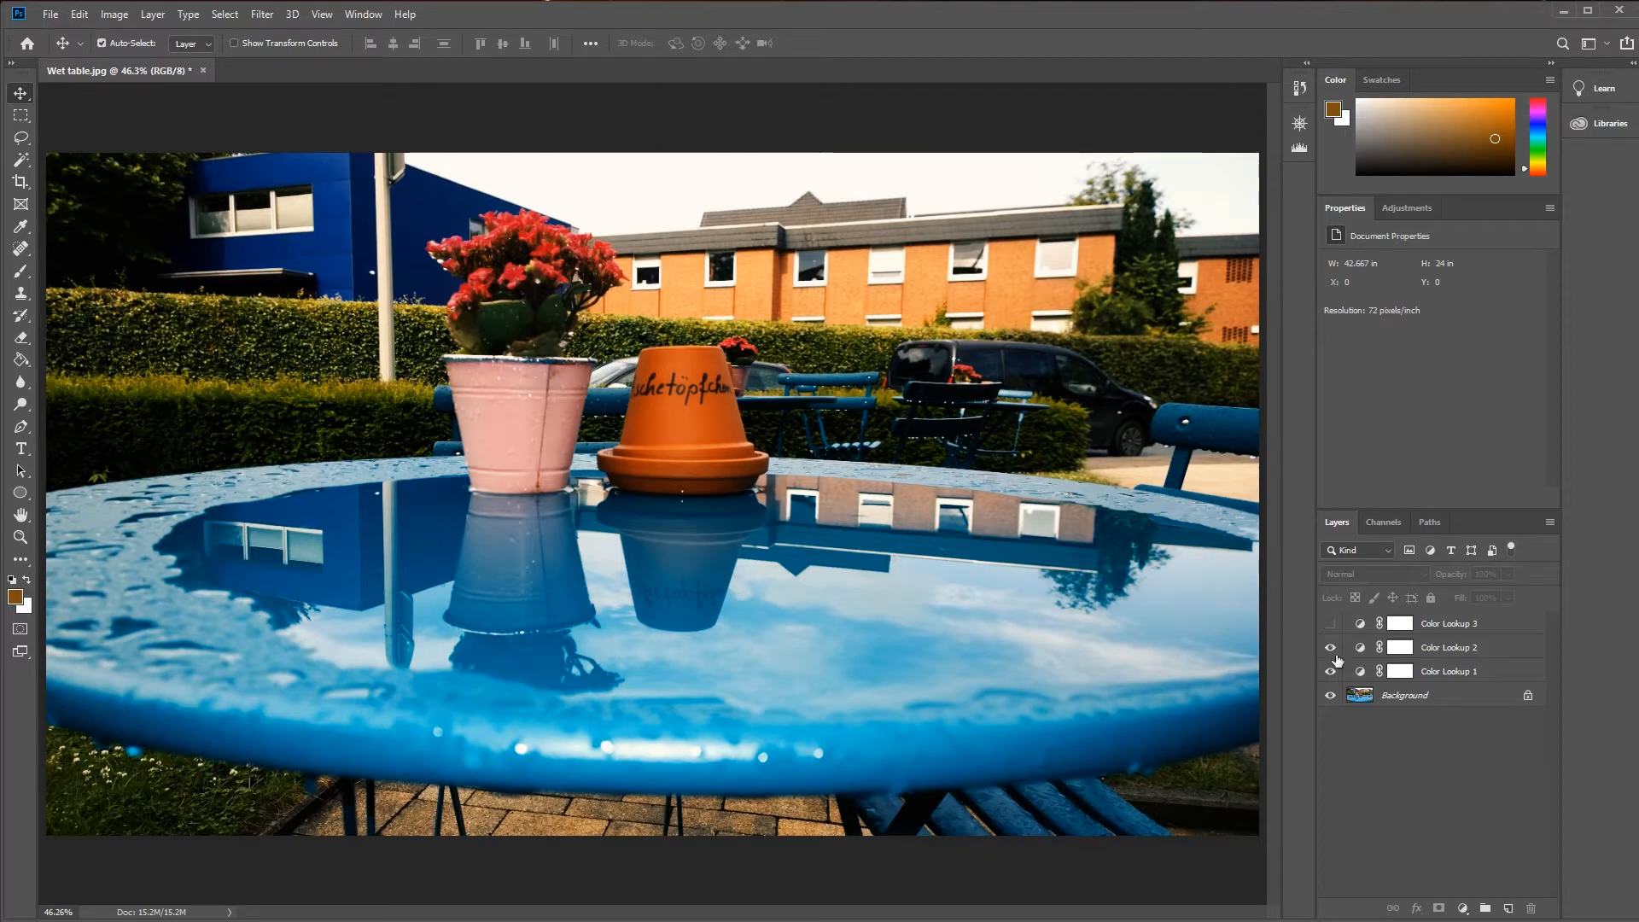
Hide all three Color Lookup layers to view the original, ungraded photo.
left_click_drag(1329, 626, 1329, 673)
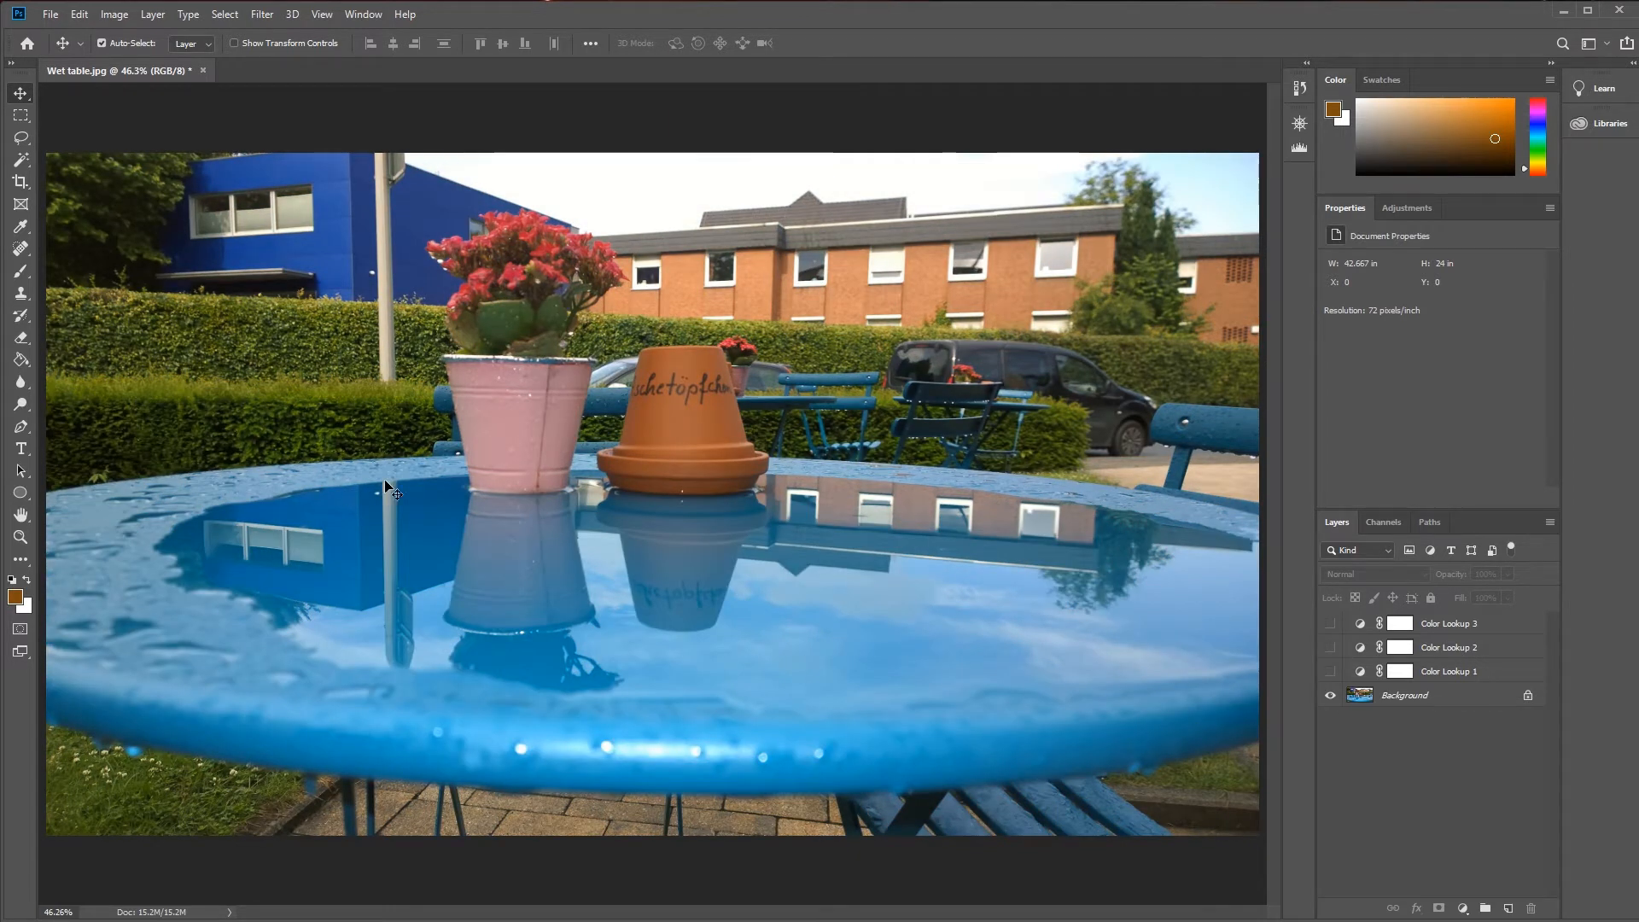